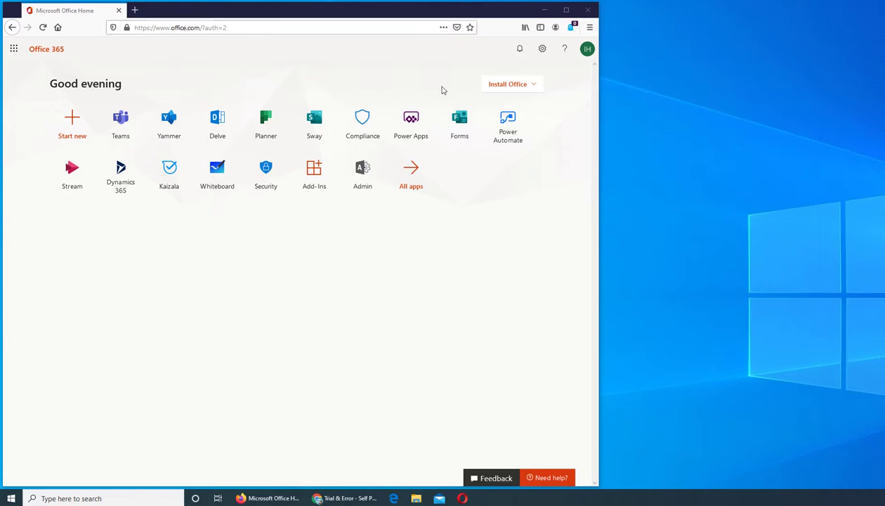
# Open the Teams admin center from the Microsoft 365 admin center's full list of admin centers.
pyautogui.click(371, 176)
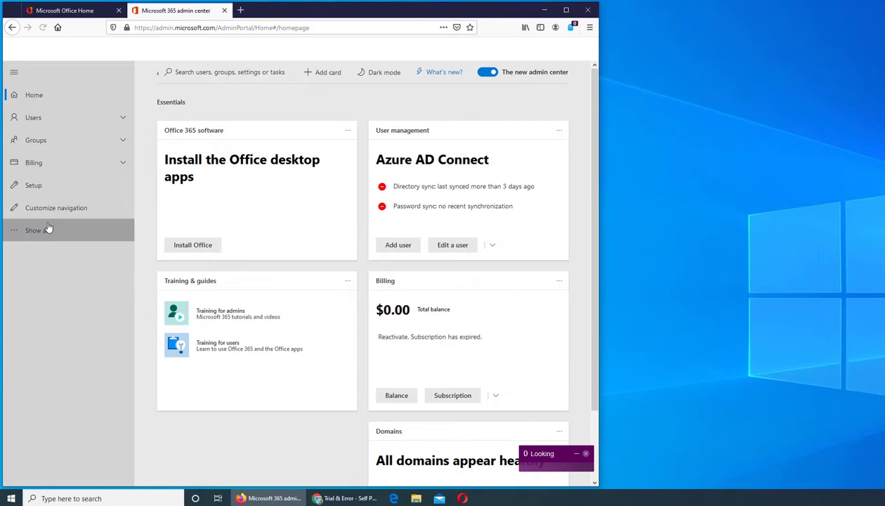
pyautogui.click(48, 228)
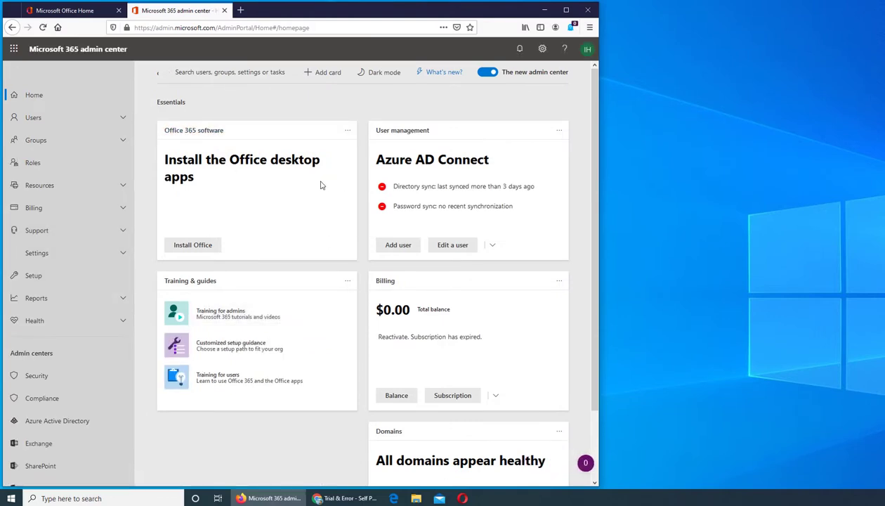
pyautogui.scroll(-2, 320, 185)
pyautogui.scroll(-2, 36, 178)
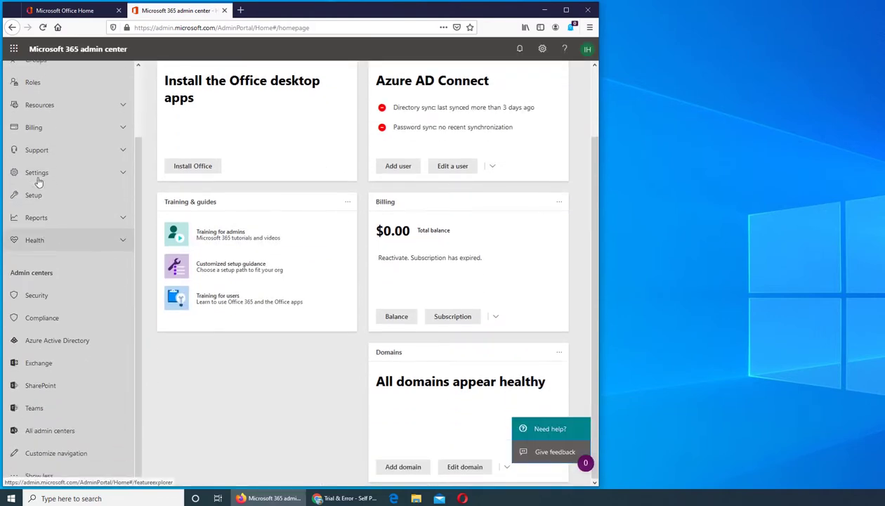
pyautogui.click(34, 409)
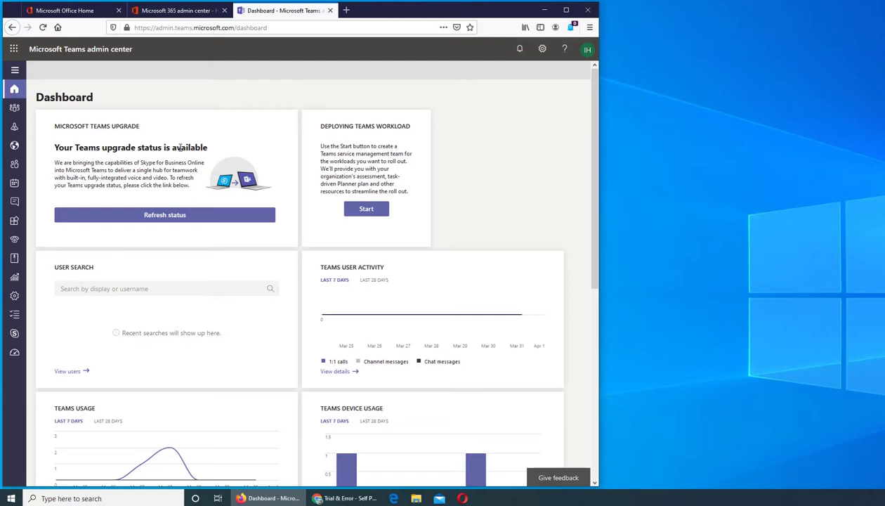
# Refresh the status on the dashboard's Microsoft Teams upgrade card.
pyautogui.click(182, 216)
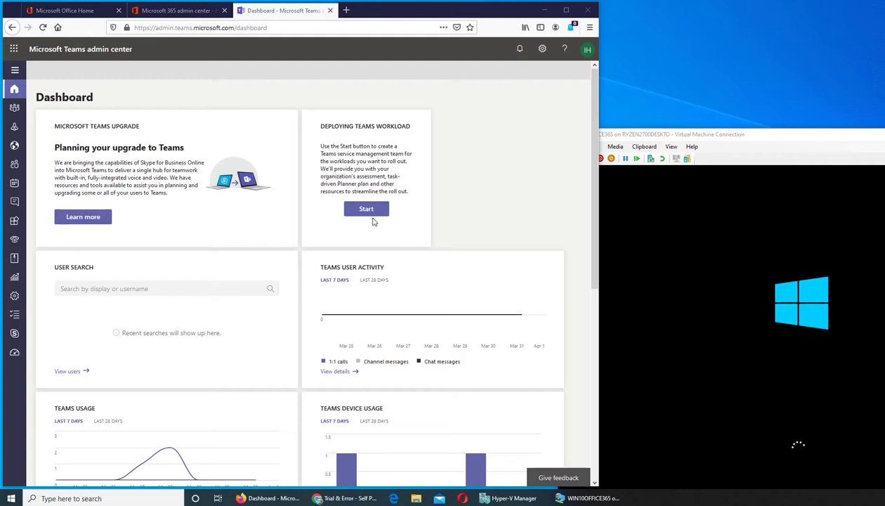
# Connect to the WIN10OFFICE365 virtual machine at the chosen display size, keeping the dashboard in front.
pyautogui.scroll(-3, 415, 235)
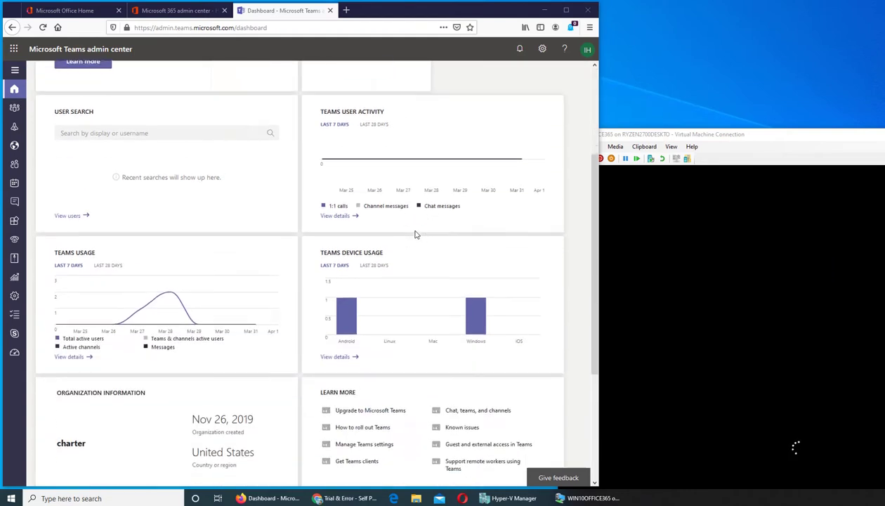
pyautogui.scroll(2, 415, 235)
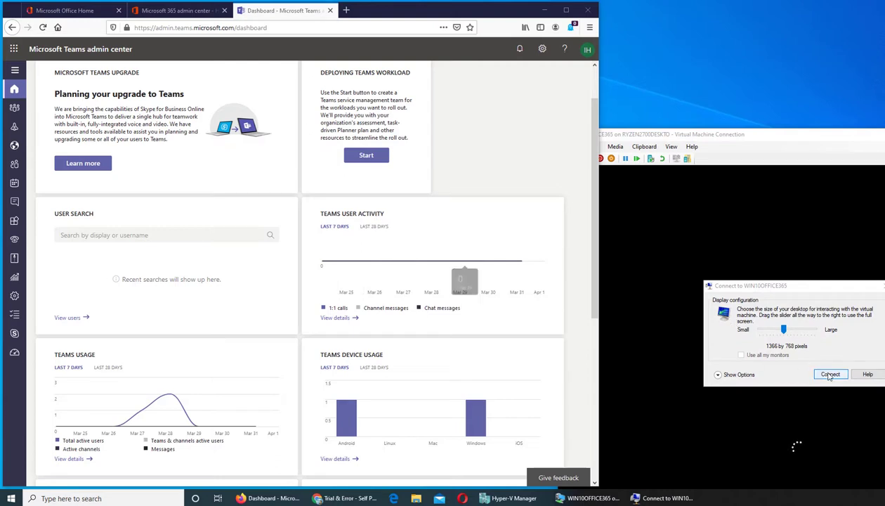
pyautogui.click(831, 373)
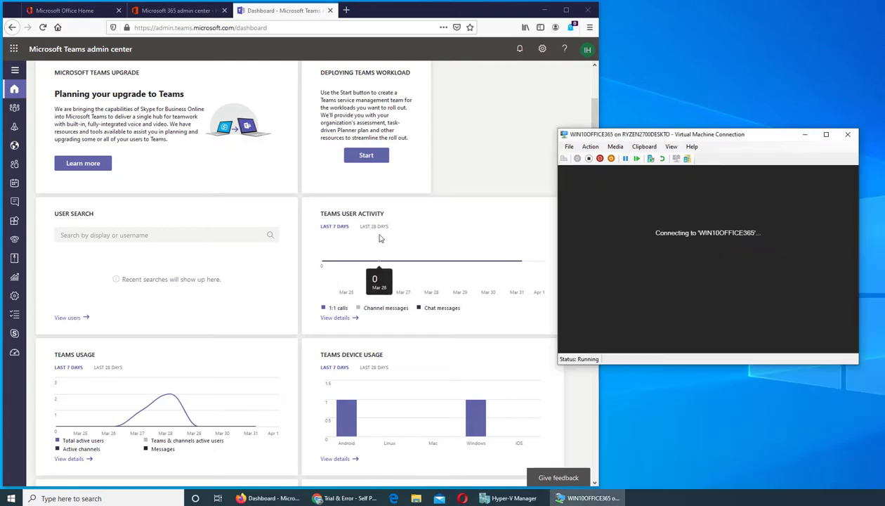
pyautogui.click(451, 187)
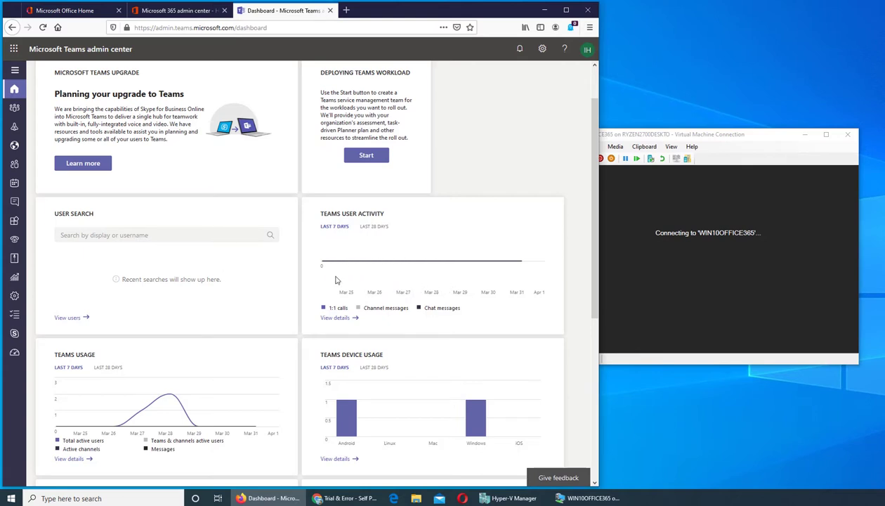
# Search the dashboard's user search for a sample user's full display name.
pyautogui.click(100, 236)
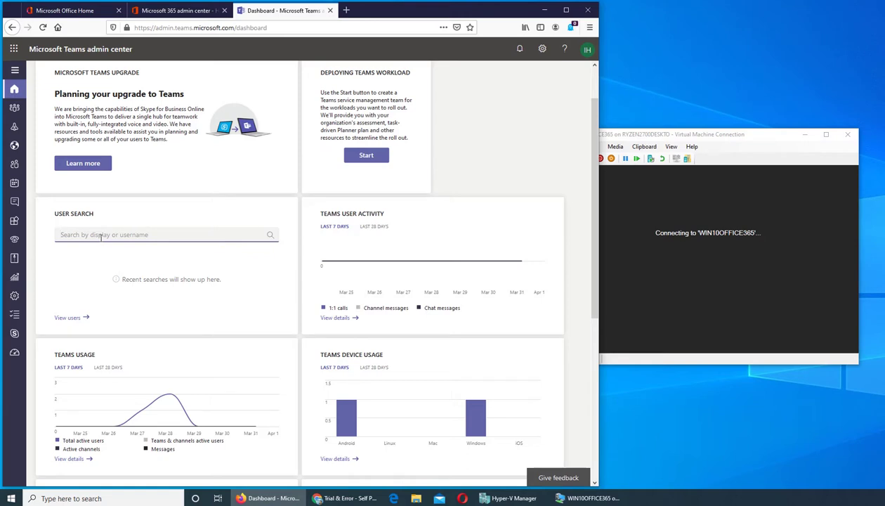
pyautogui.write('ali')
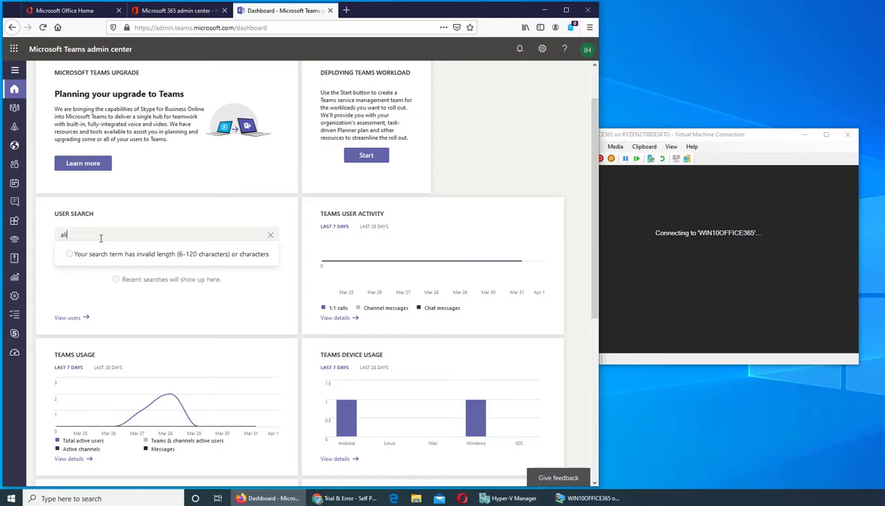
pyautogui.press('BackSpace')
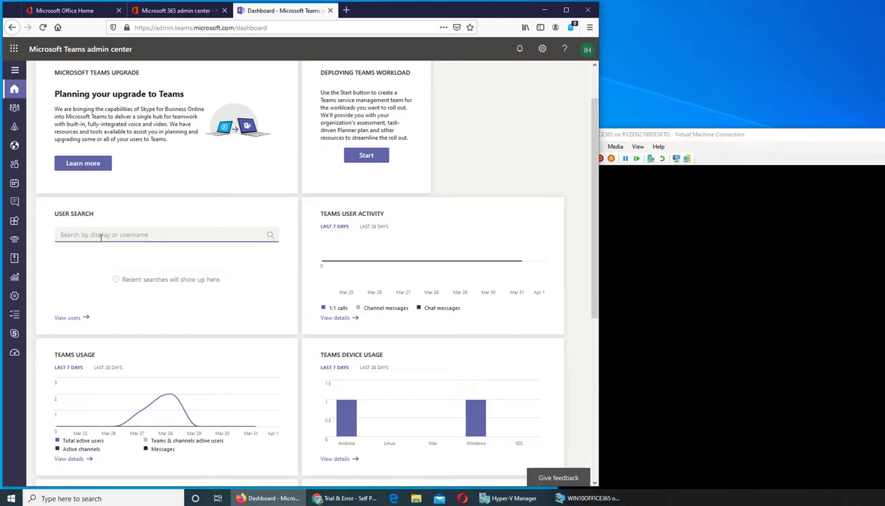
pyautogui.write('trum')
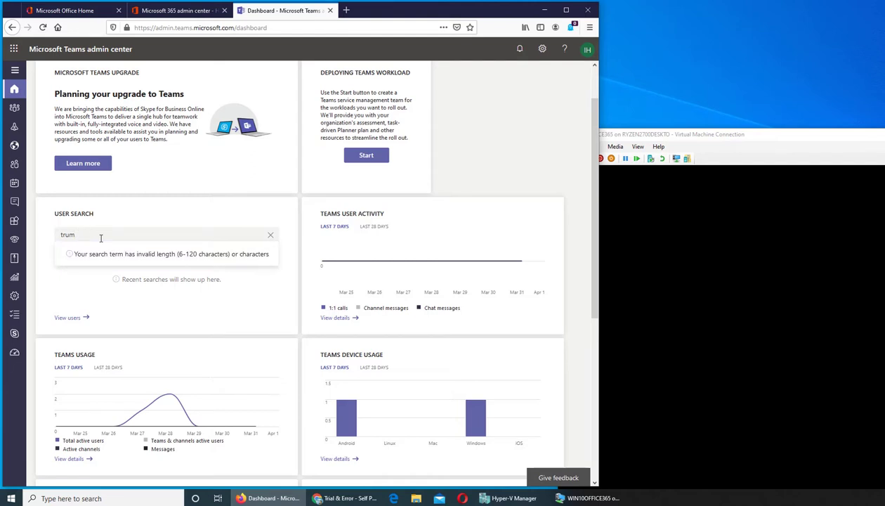
pyautogui.press('BackSpace')
pyautogui.press('BackSpace')
pyautogui.press('BackSpace')
pyautogui.press('BackSpace')
pyautogui.write('donald t')
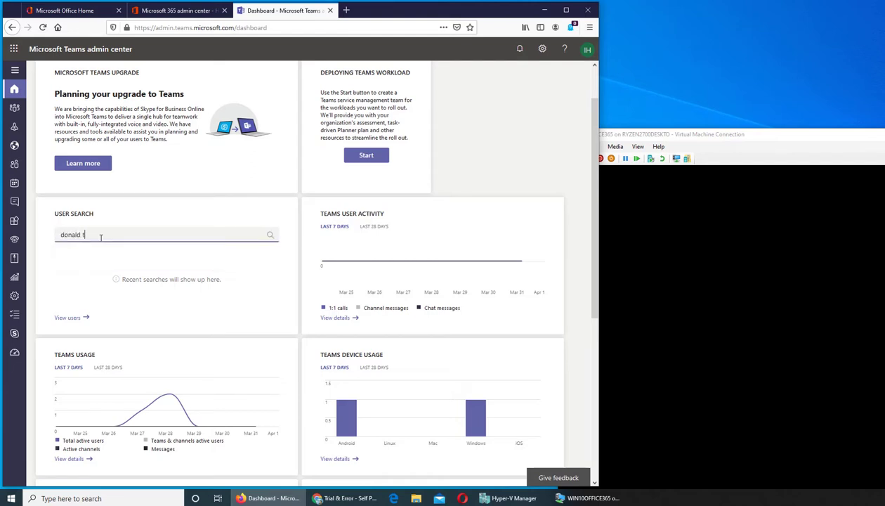
pyautogui.write('rump')
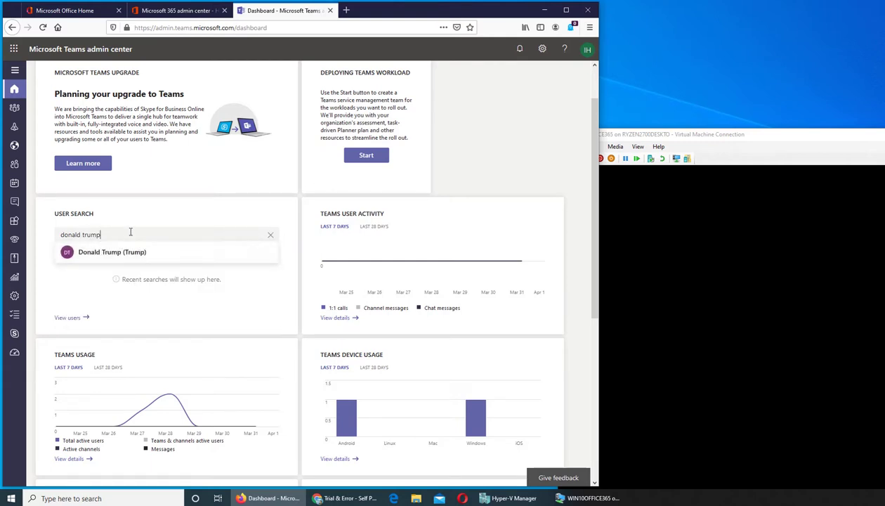
# Replace the search term with a second sample user's full name and dismiss the suggestion.
pyautogui.hotkey('ctrl', 'shift', 'Left')
pyautogui.hotkey('ctrl', 'shift', 'Left')
pyautogui.write('bi')
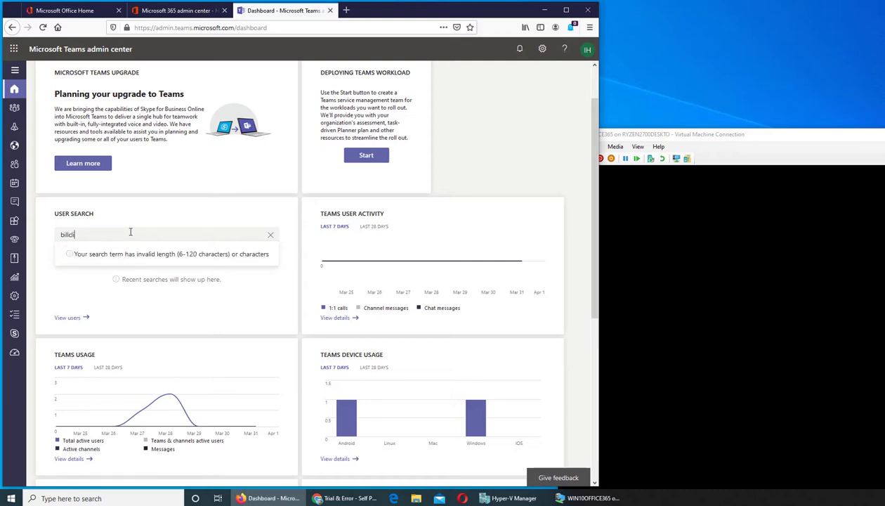
pyautogui.write('ll clinton')
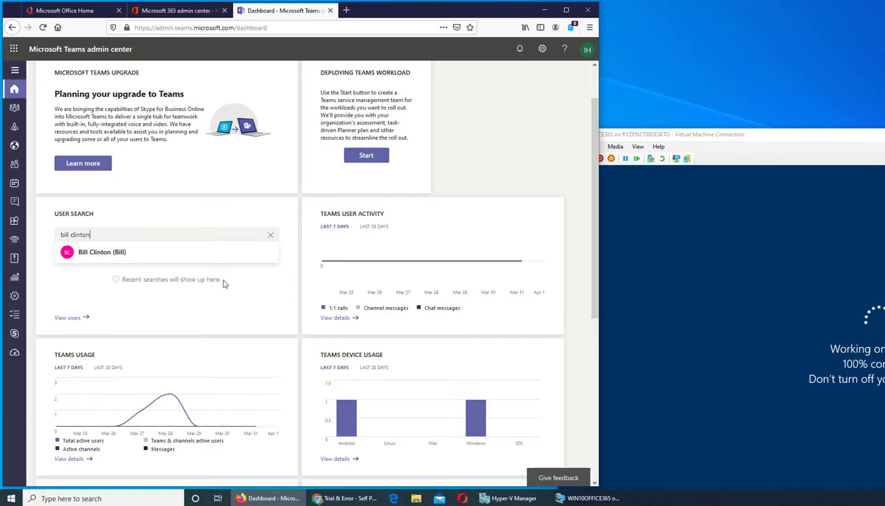
pyautogui.click(179, 262)
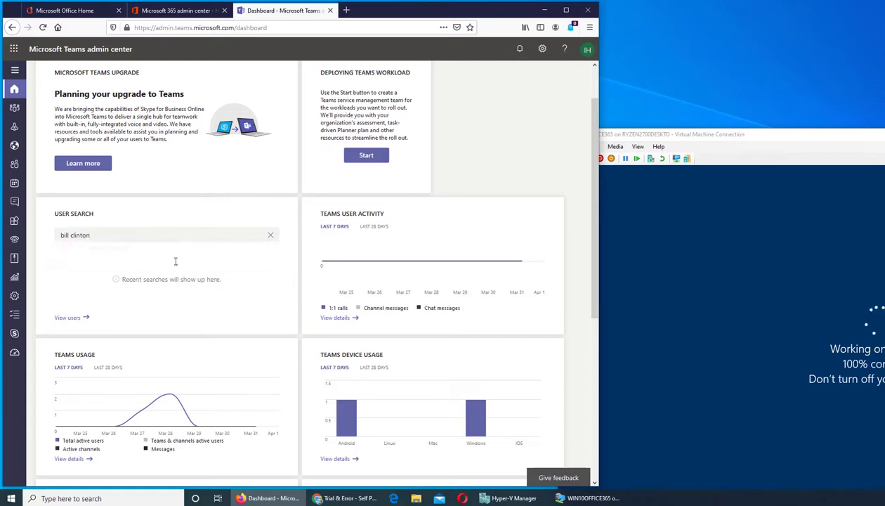
pyautogui.click(76, 320)
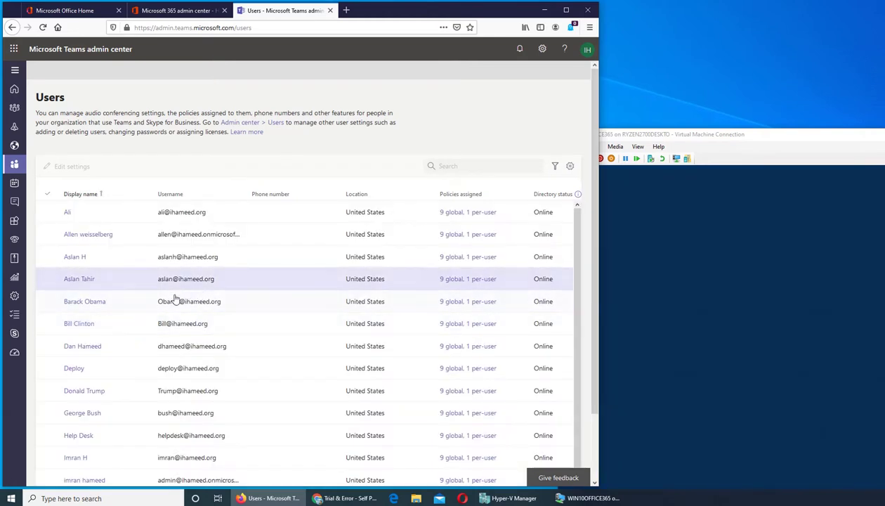
pyautogui.scroll(-1, 175, 299)
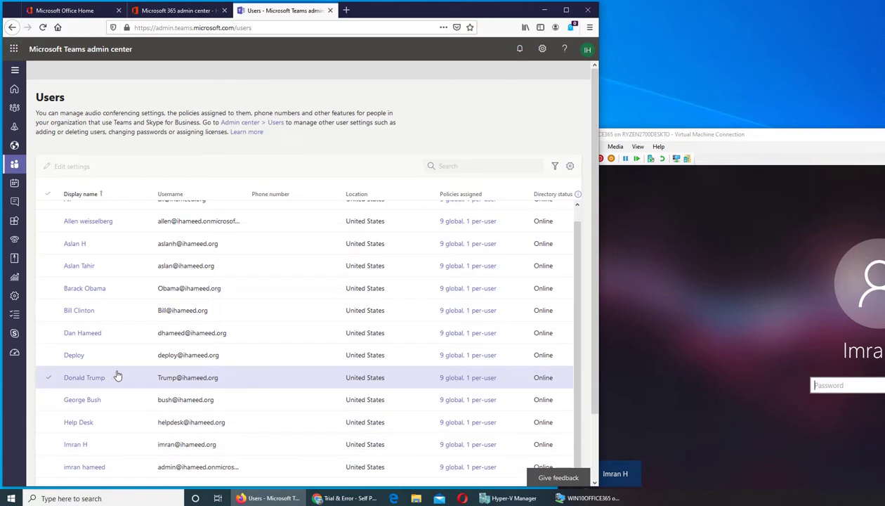
pyautogui.scroll(1, 133, 379)
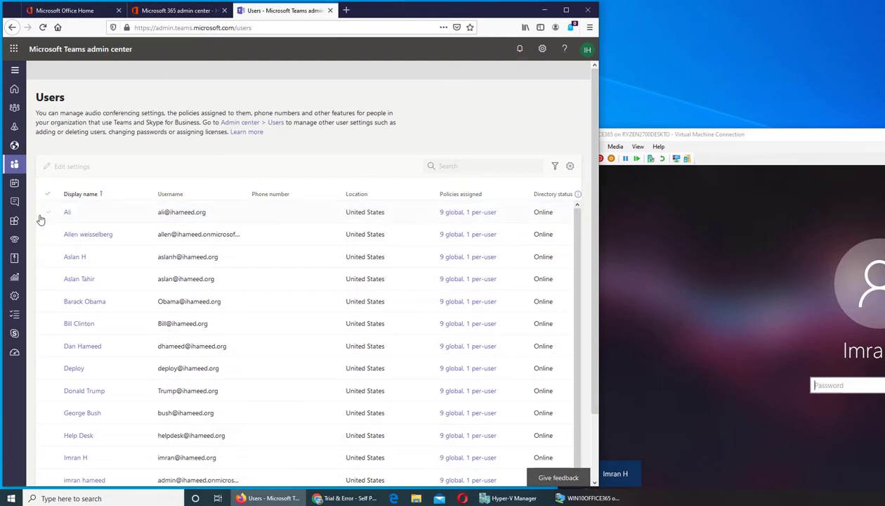
pyautogui.click(484, 161)
pyautogui.write('ad')
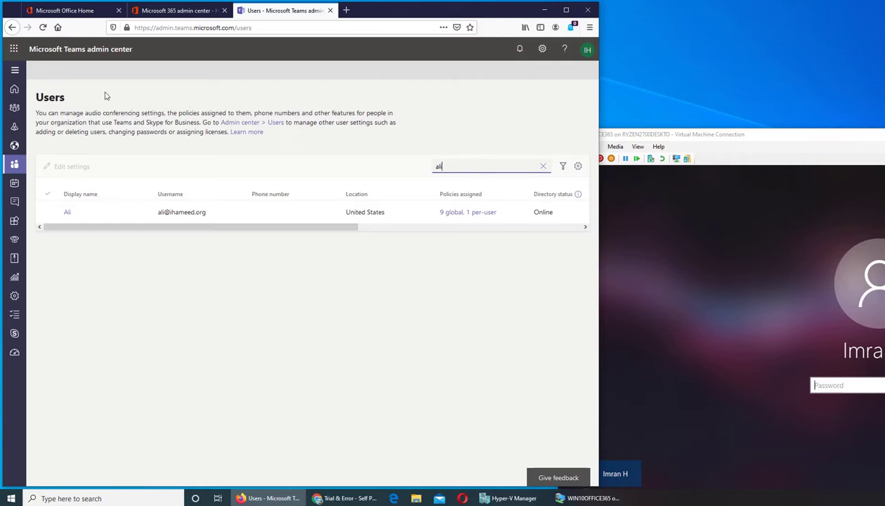
pyautogui.click(12, 27)
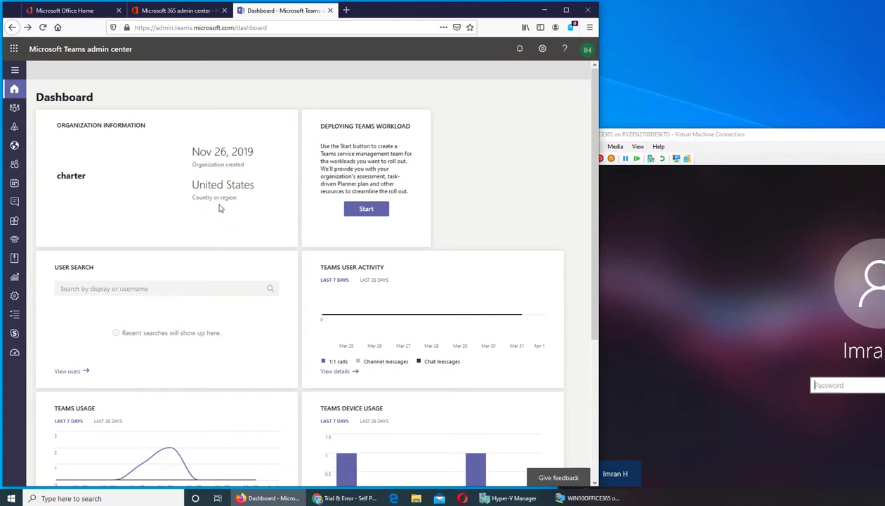
pyautogui.scroll(-3, 224, 203)
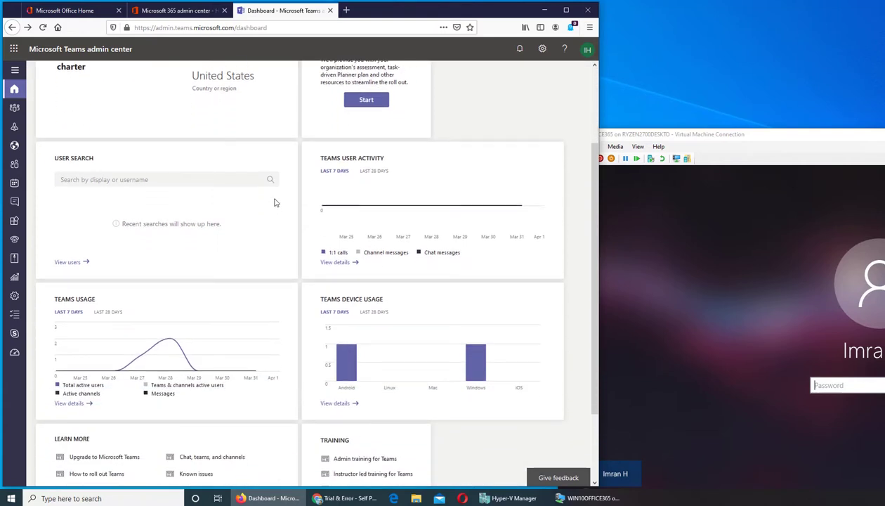
pyautogui.scroll(-1, 276, 203)
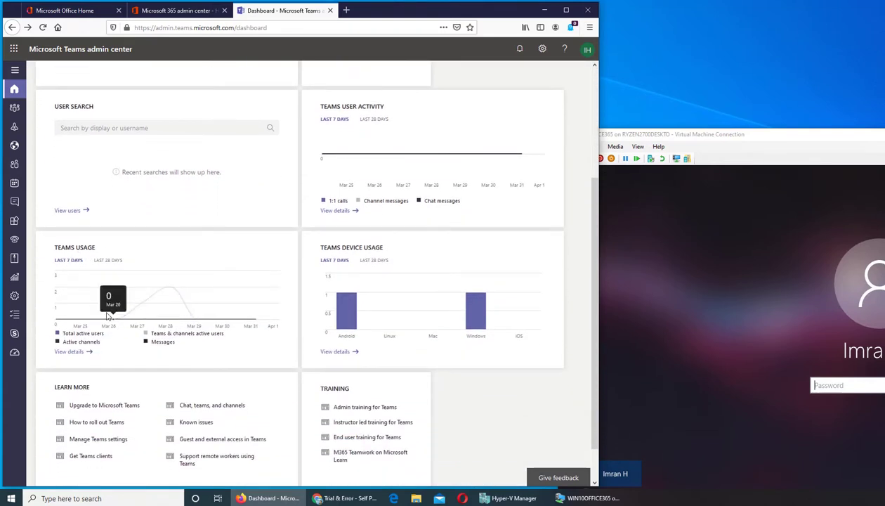
pyautogui.moveTo(155, 298)
pyautogui.click(79, 353)
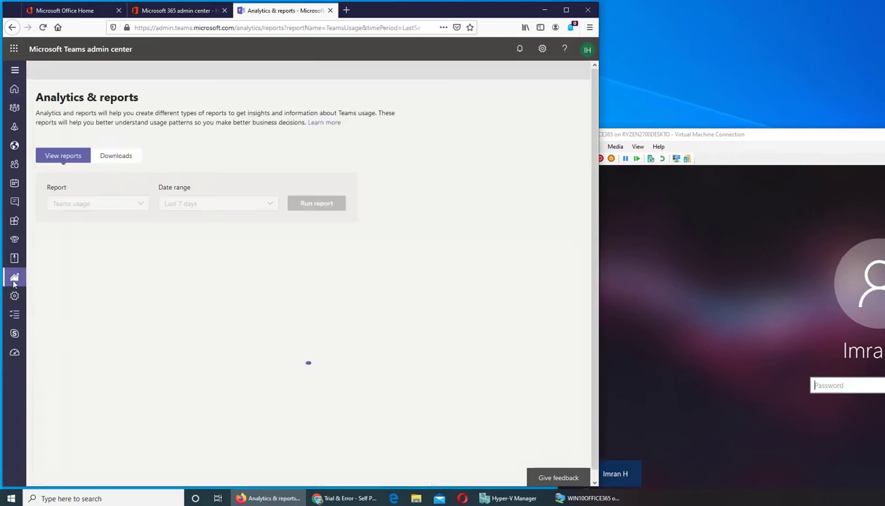
pyautogui.moveTo(16, 277)
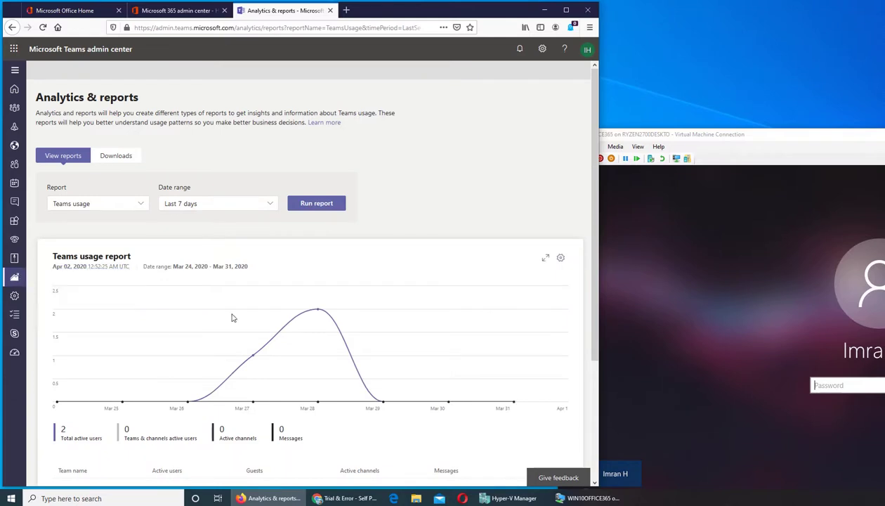
pyautogui.click(12, 28)
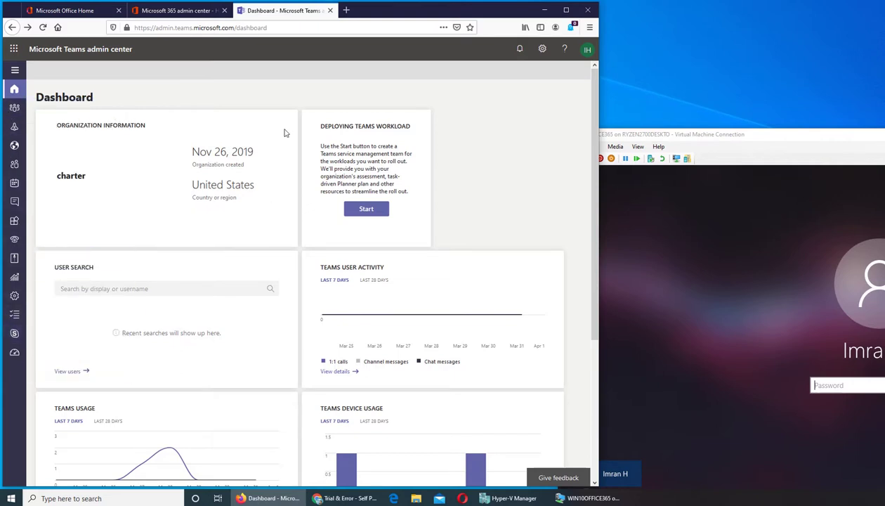
pyautogui.scroll(-1, 478, 195)
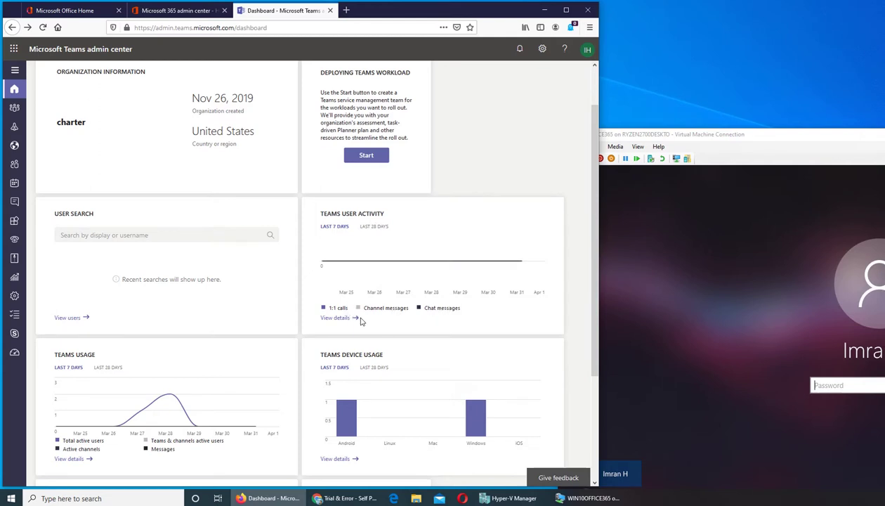
pyautogui.click(355, 320)
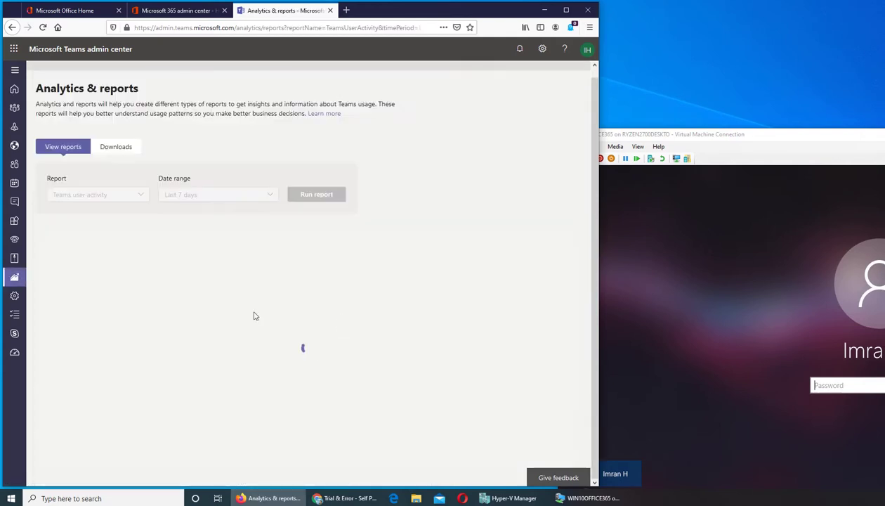
pyautogui.moveTo(28, 290)
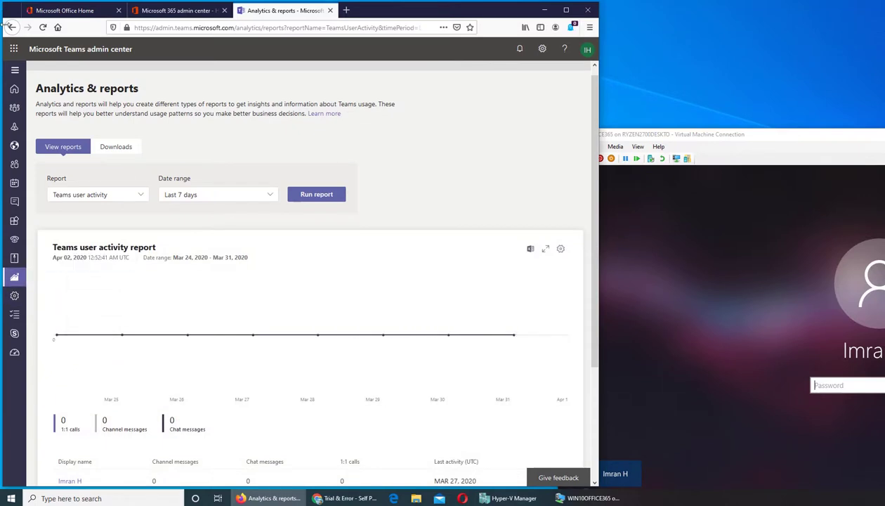
pyautogui.click(10, 28)
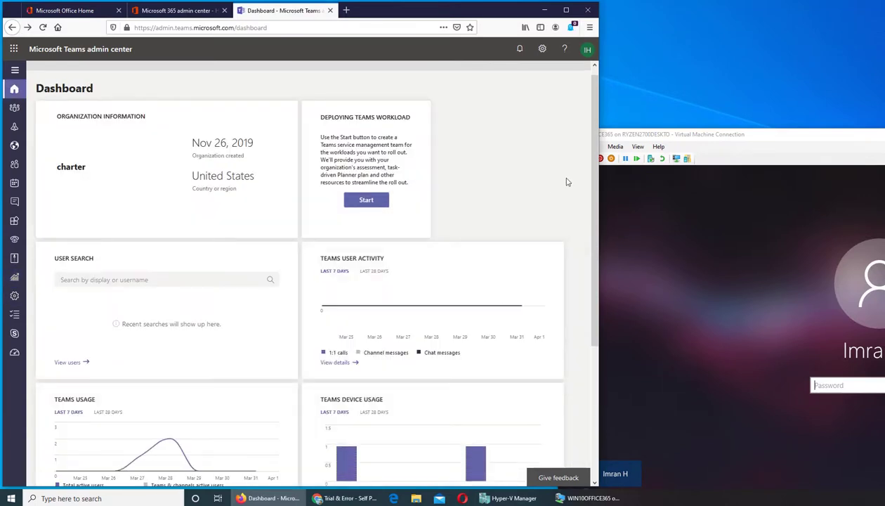
pyautogui.scroll(-3, 559, 177)
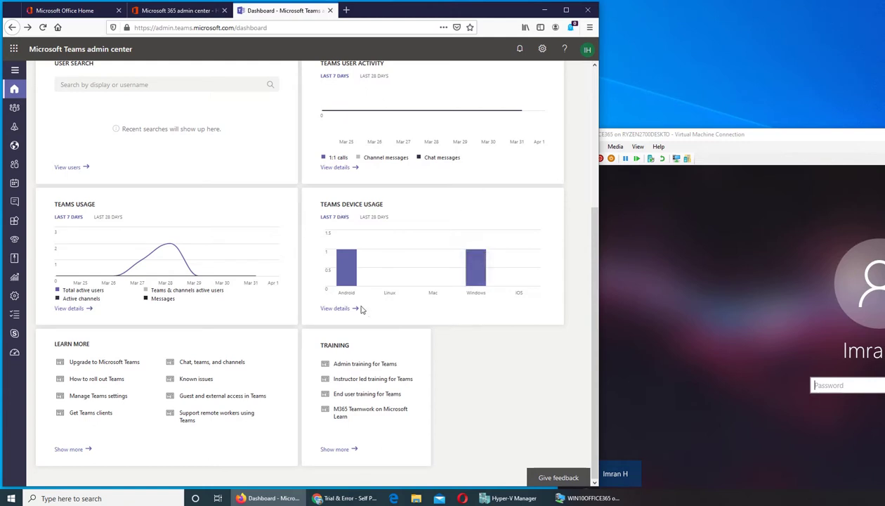
pyautogui.moveTo(476, 275)
pyautogui.moveTo(347, 281)
pyautogui.scroll(3, 202, 232)
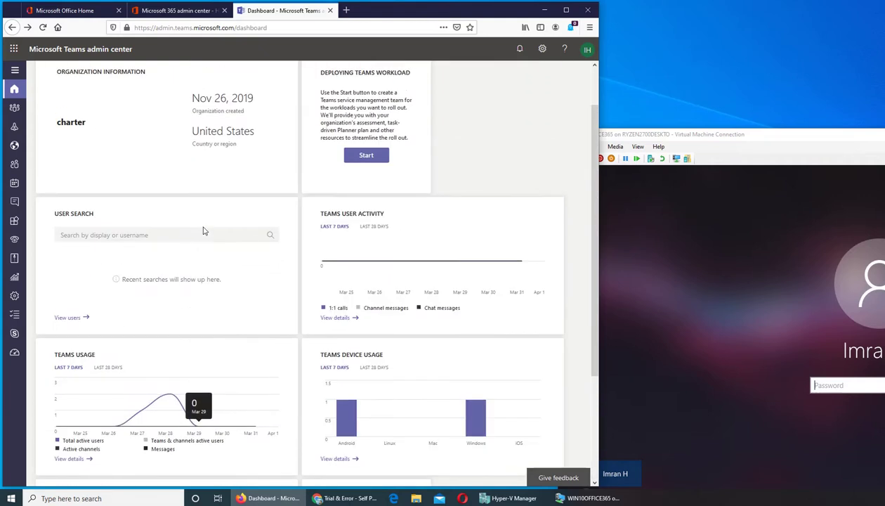
pyautogui.scroll(-3, 143, 297)
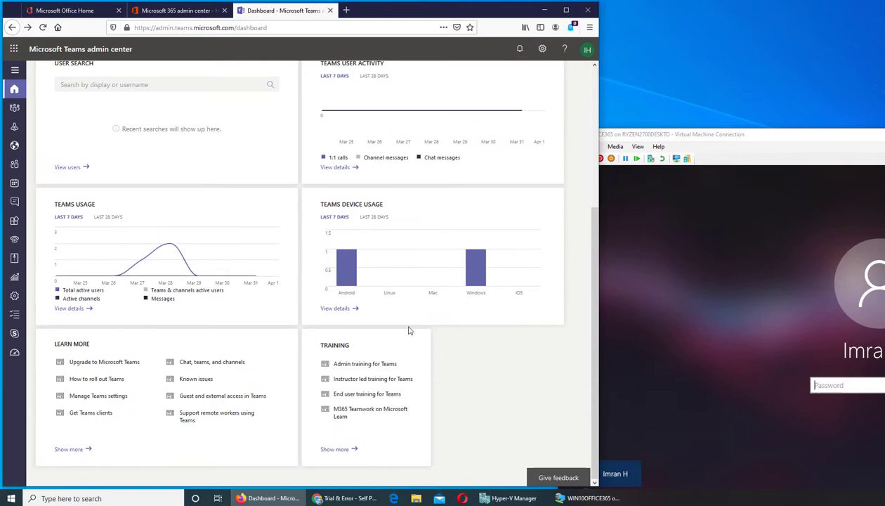
pyautogui.click(342, 309)
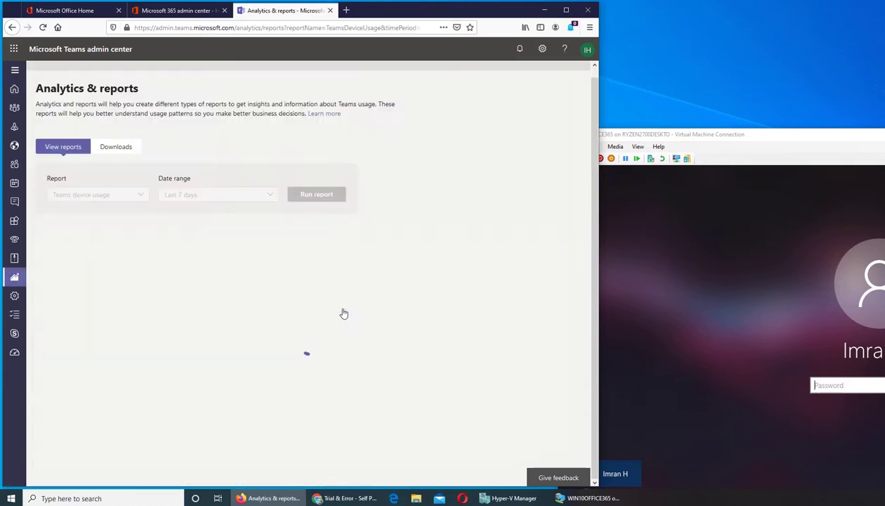
pyautogui.moveTo(26, 282)
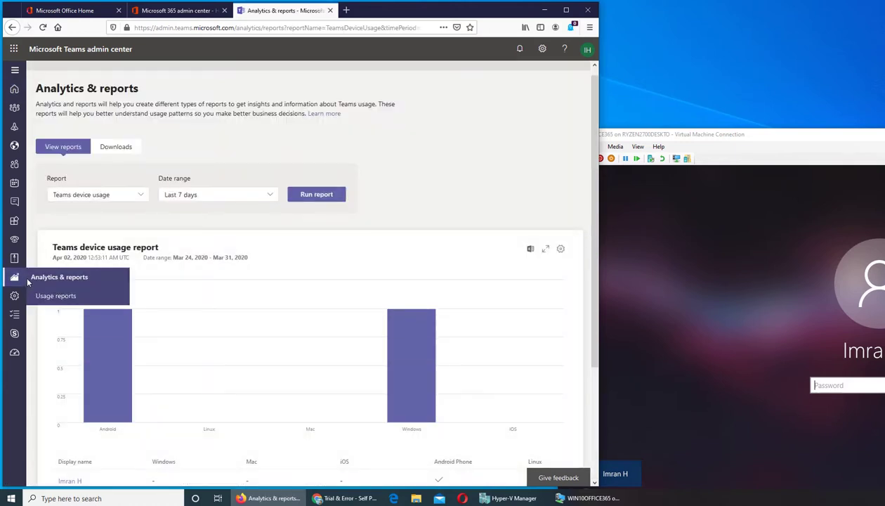
pyautogui.click(12, 27)
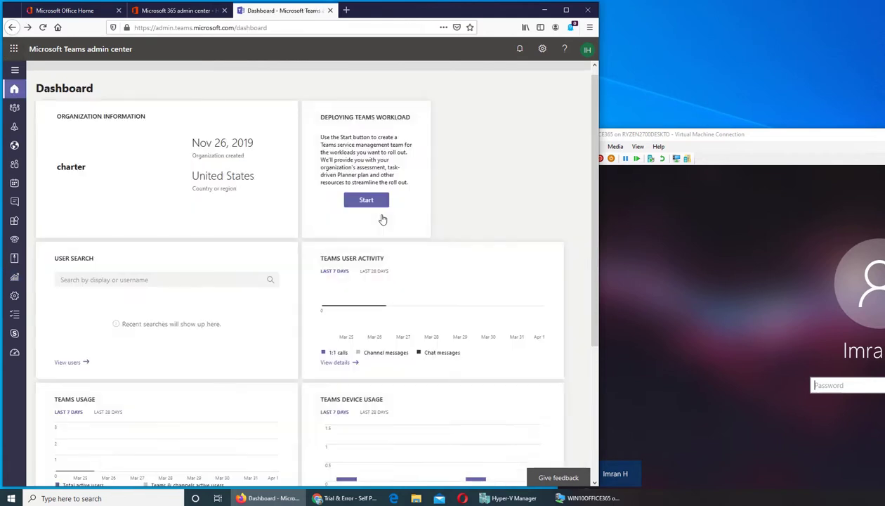
pyautogui.scroll(-5, 383, 220)
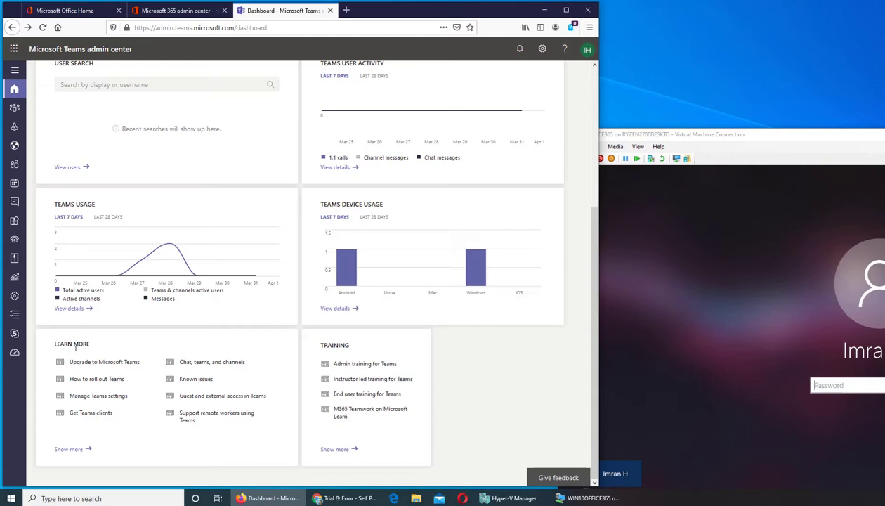
pyautogui.click(88, 364)
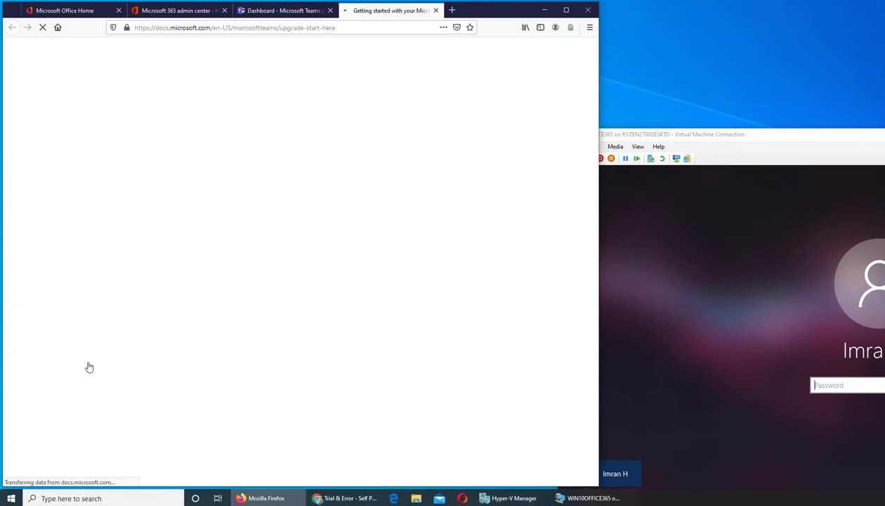
pyautogui.scroll(-4, 284, 238)
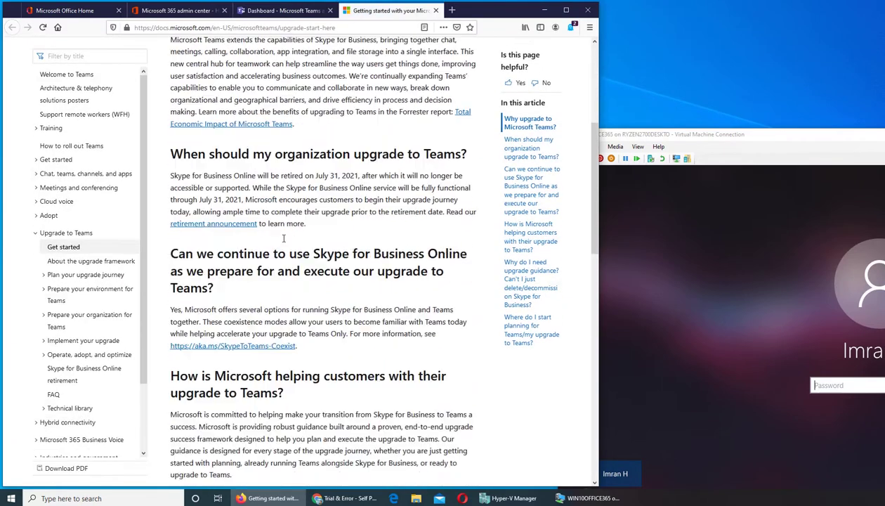
pyautogui.scroll(-10, 284, 239)
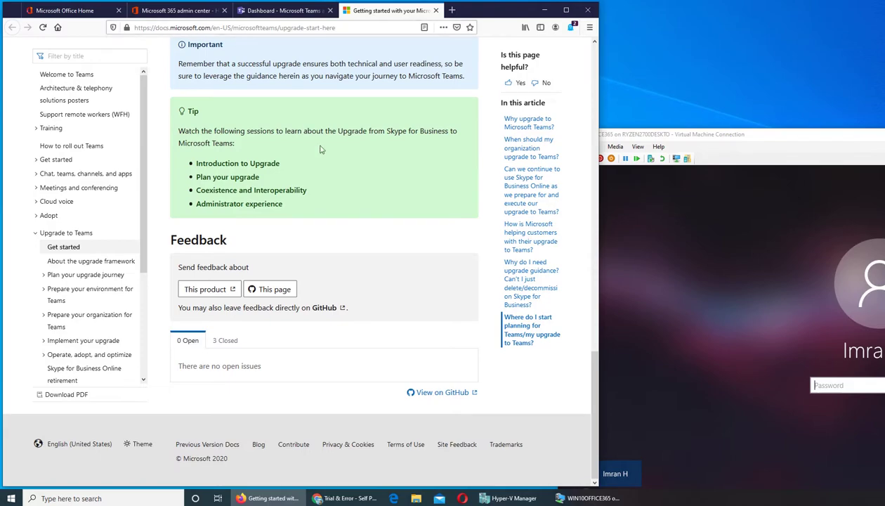
pyautogui.scroll(10, 376, 207)
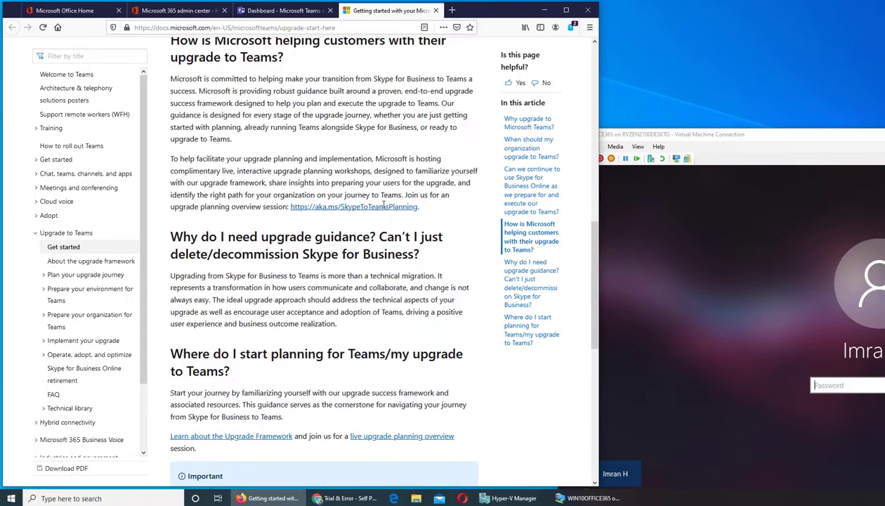
pyautogui.scroll(6, 384, 209)
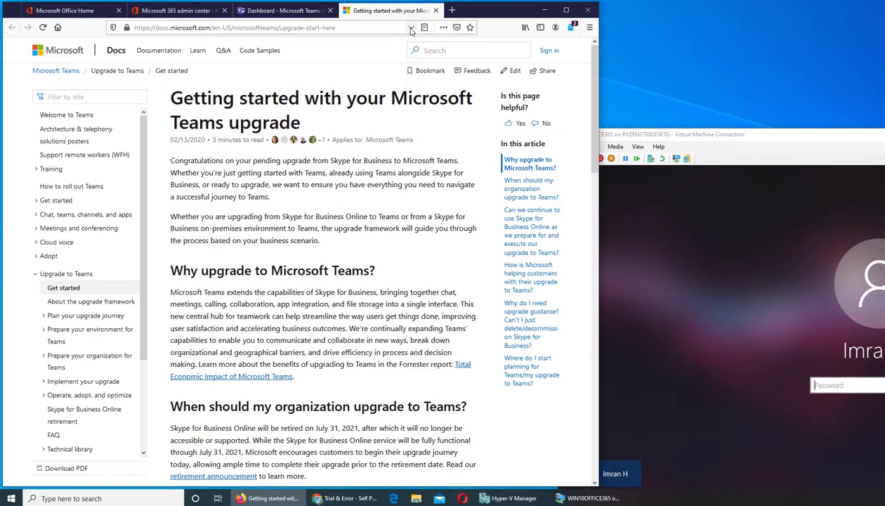
pyautogui.click(434, 11)
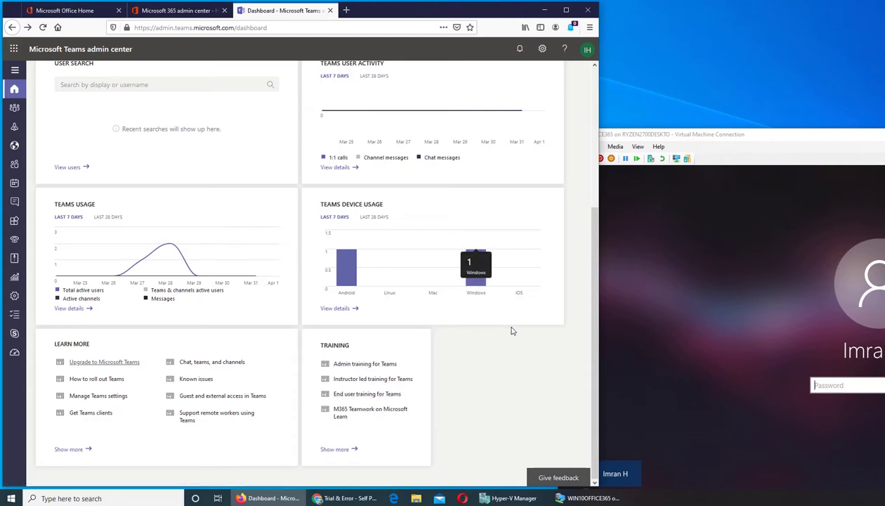
# Open the Windows Desktop Client video from the Admin training for Teams page.
pyautogui.click(386, 364)
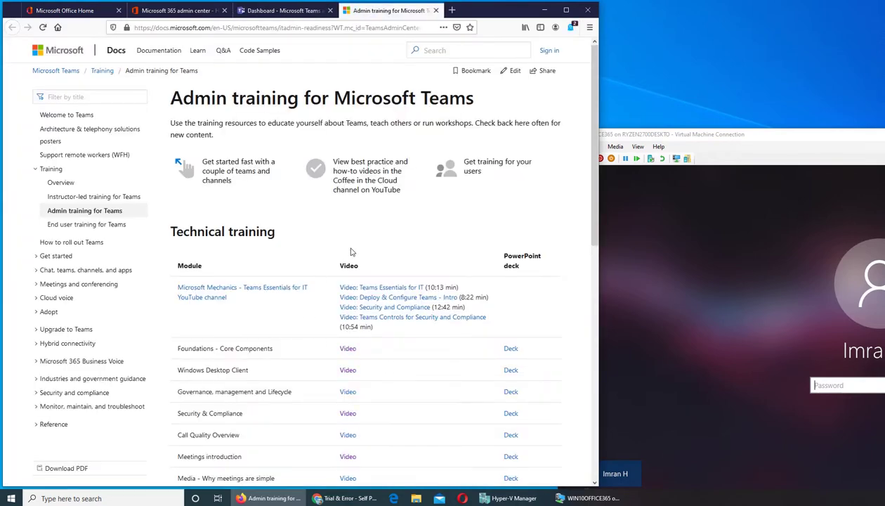
pyautogui.scroll(-3, 352, 252)
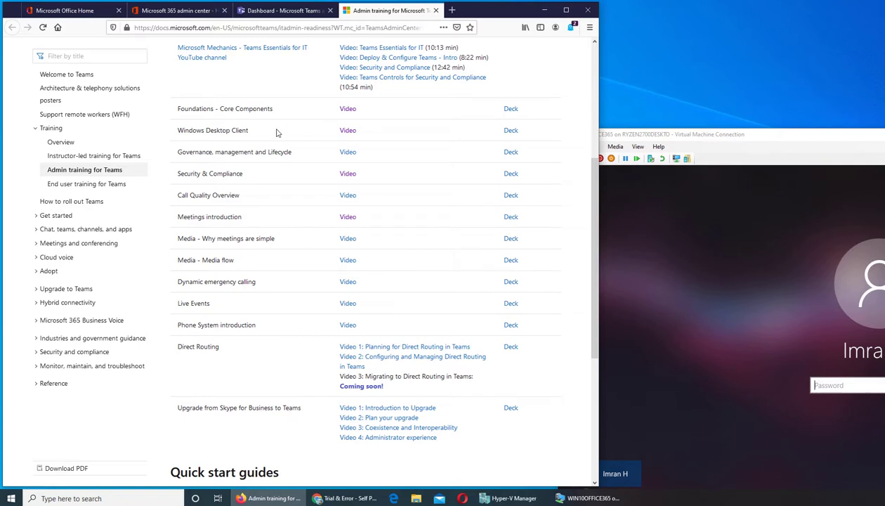
pyautogui.click(347, 131)
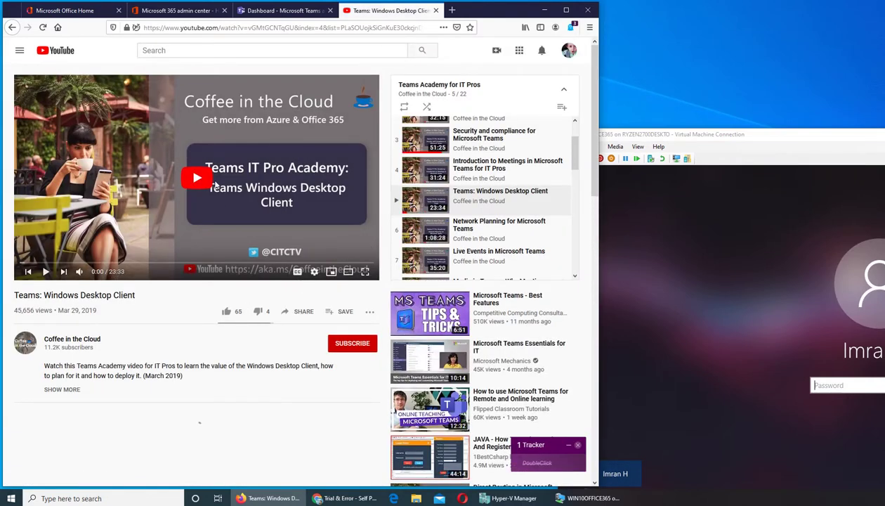
# Seek the video to the 12:08 Installation considerations slide, pause it, and close the tab.
pyautogui.click(197, 177)
pyautogui.click(60, 263)
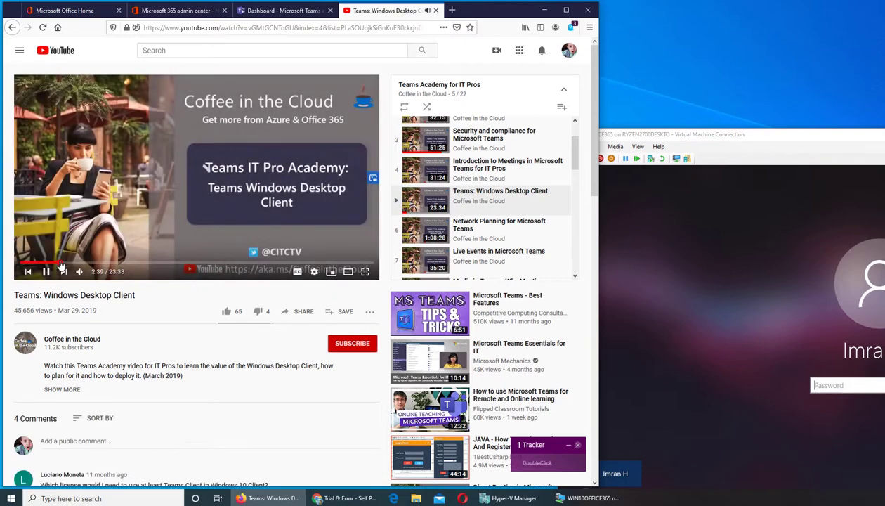
pyautogui.click(96, 263)
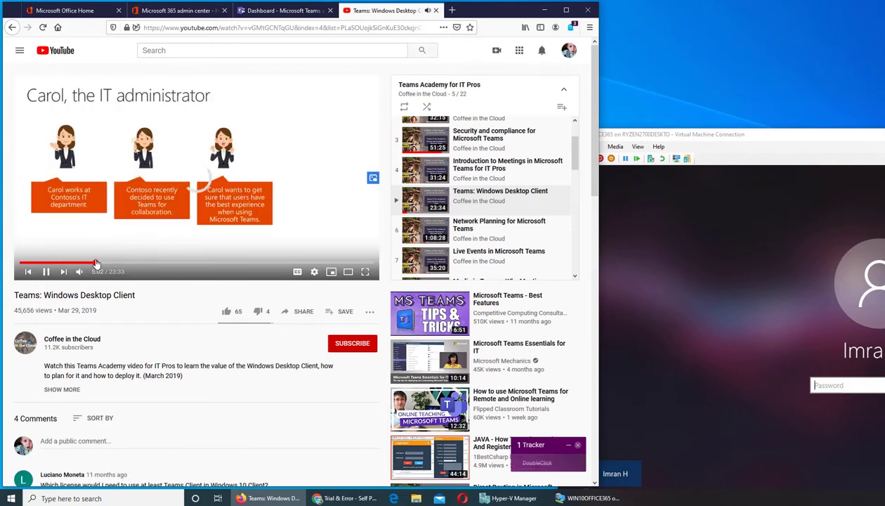
pyautogui.click(124, 263)
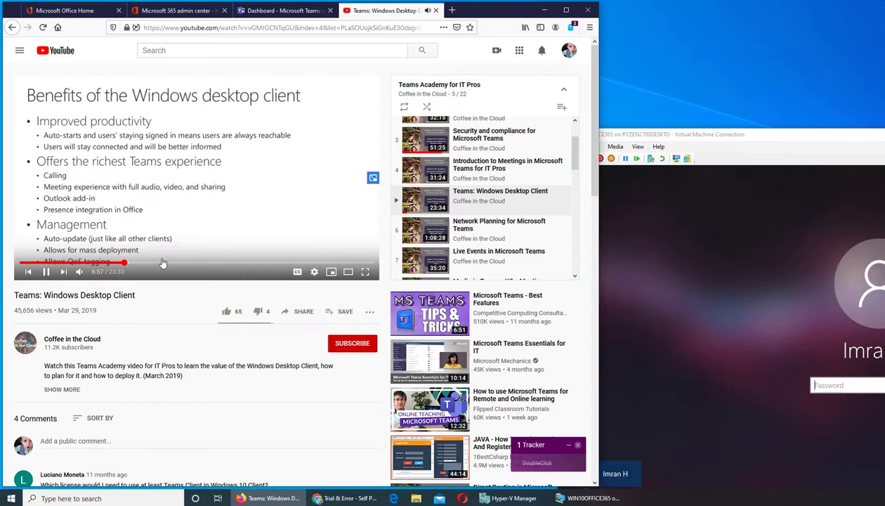
pyautogui.click(161, 262)
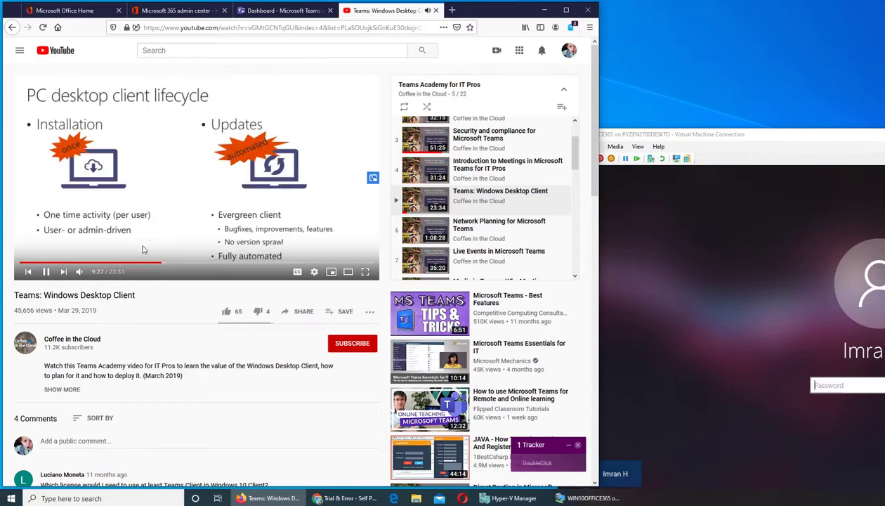
pyautogui.click(186, 264)
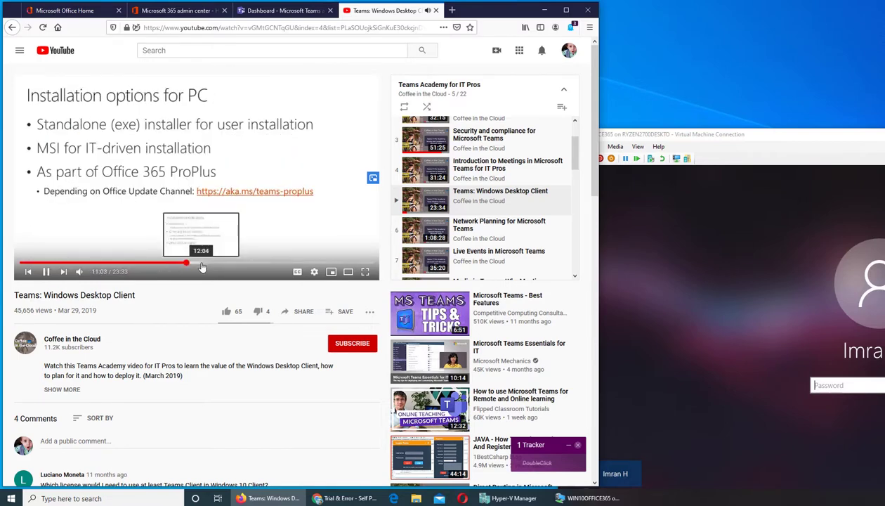
pyautogui.click(204, 263)
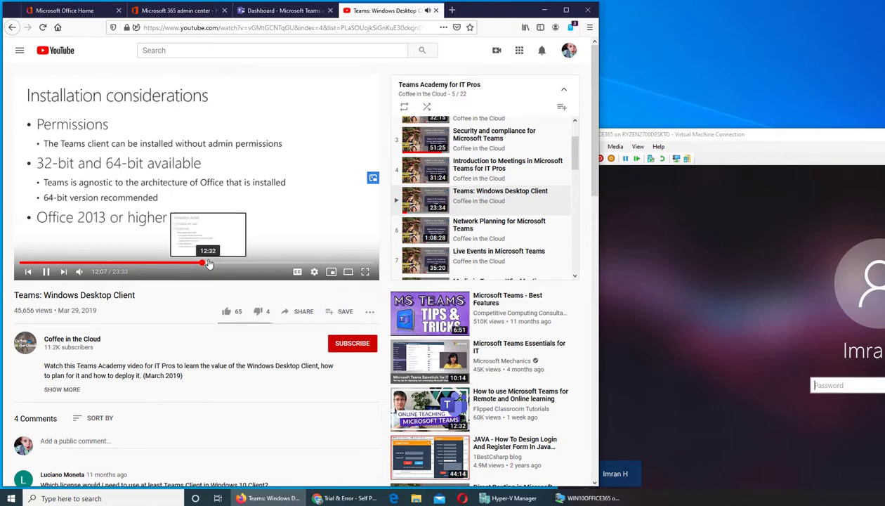
pyautogui.click(288, 151)
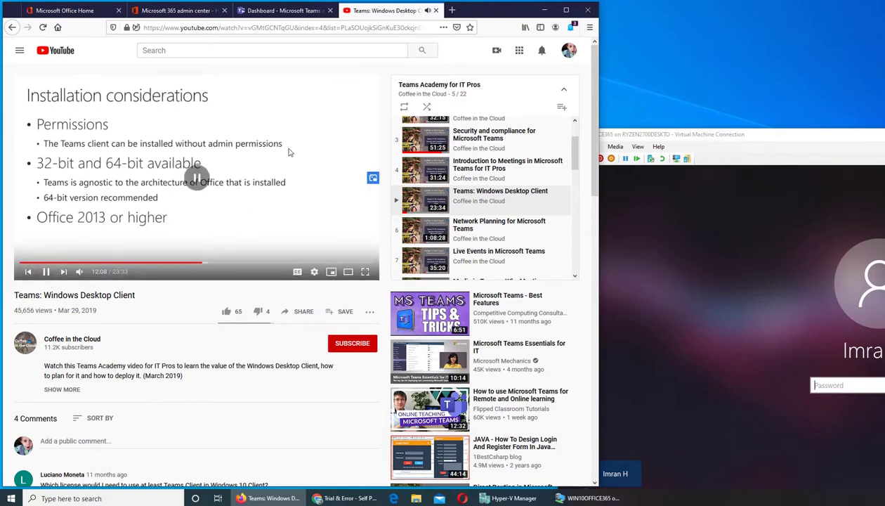
pyautogui.click(436, 10)
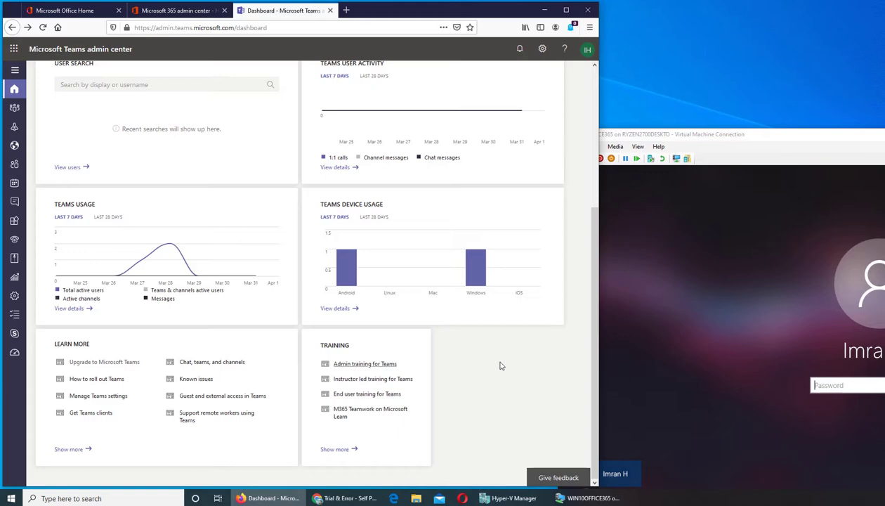
pyautogui.scroll(3, 500, 365)
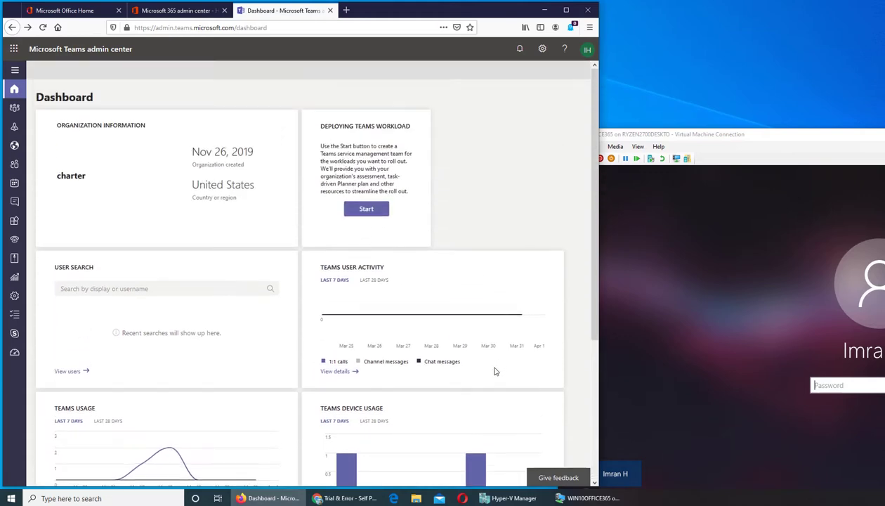
pyautogui.scroll(-3, 495, 371)
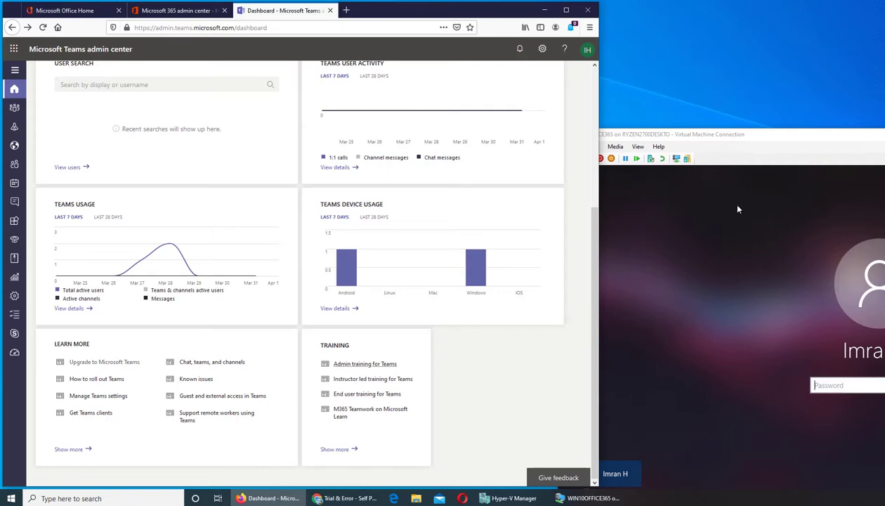
# Sign in to the VM's Windows account with the account password, then bring the dashboard forward.
pyautogui.moveTo(729, 138); pyautogui.dragTo(397, 49)
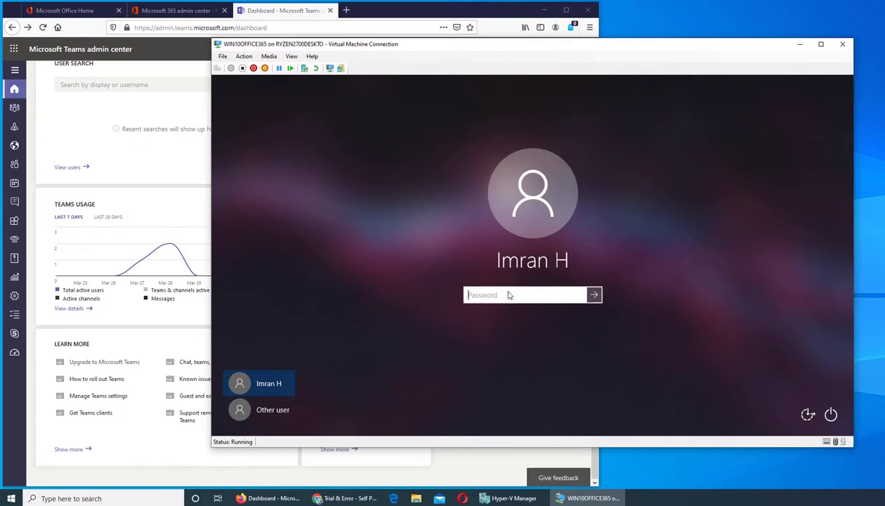
pyautogui.write('Pa')
pyautogui.press('Return')
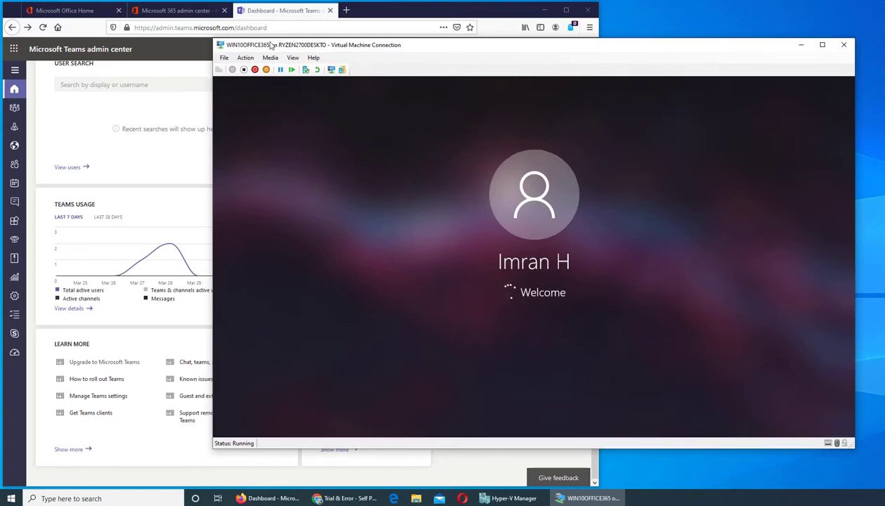
pyautogui.click(395, 10)
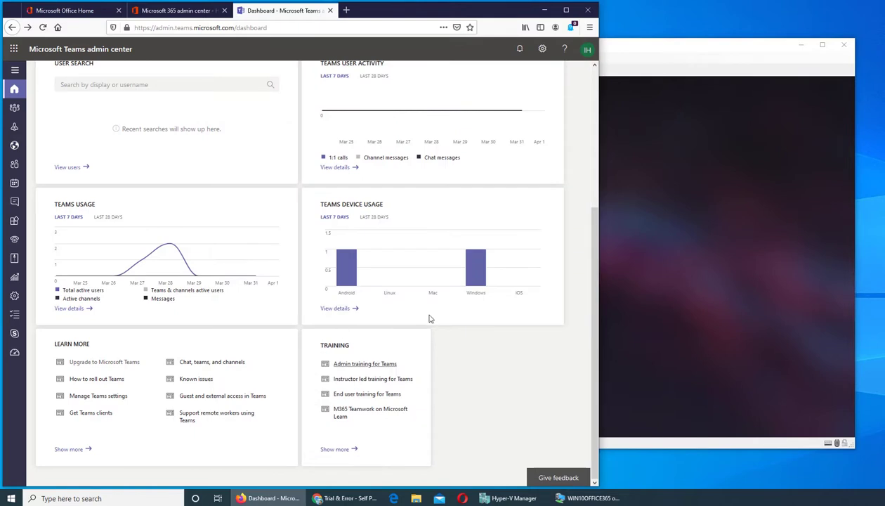
# Preview Deploy workloads with Chat, teams, channels selected, then return to the dashboard and VM window.
pyautogui.scroll(3, 284, 276)
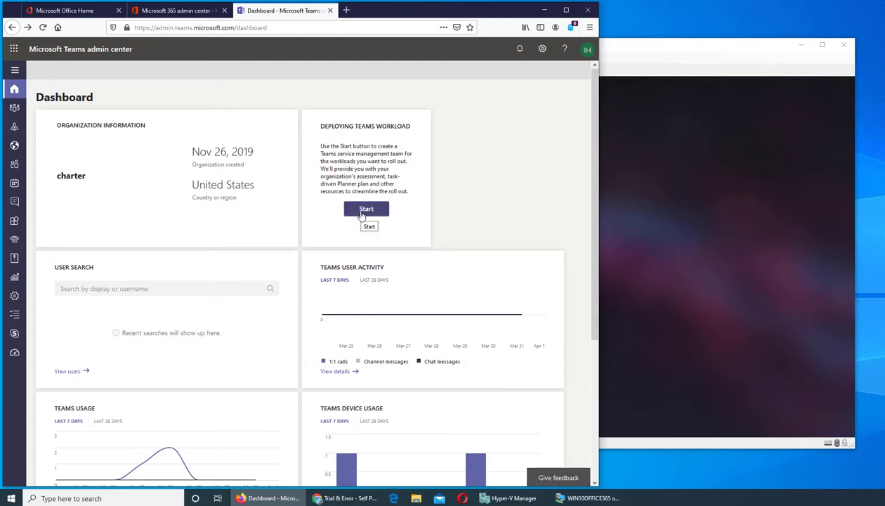
pyautogui.click(361, 212)
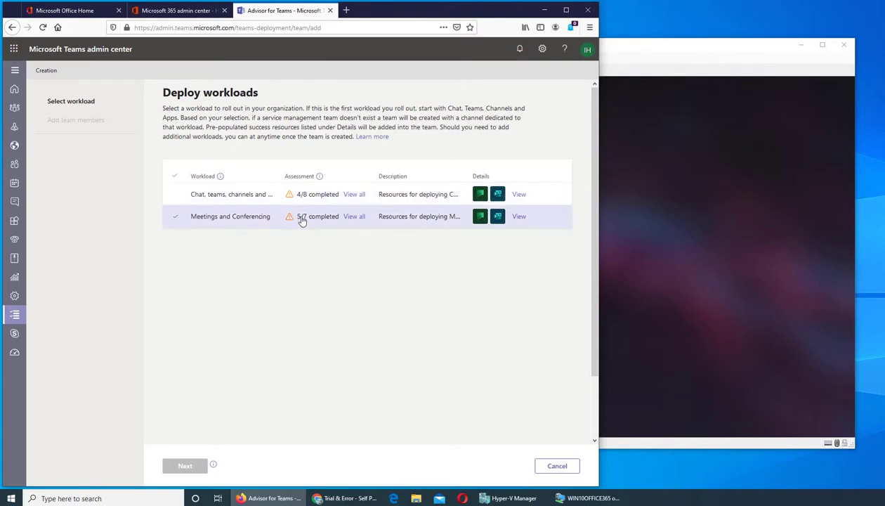
pyautogui.click(251, 199)
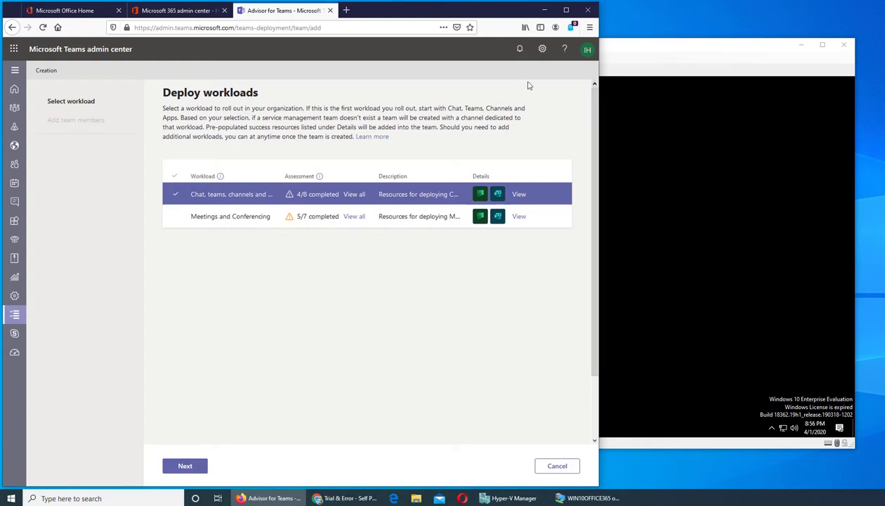
pyautogui.click(14, 30)
pyautogui.click(10, 28)
pyautogui.click(696, 75)
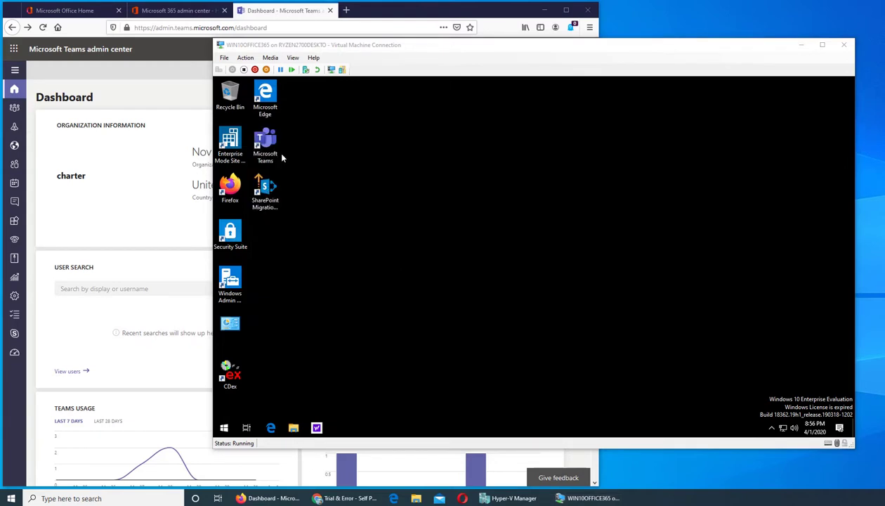
# Launch Microsoft Teams from the VM desktop shortcut and extend past the Time limit reached screen.
pyautogui.click(267, 147)
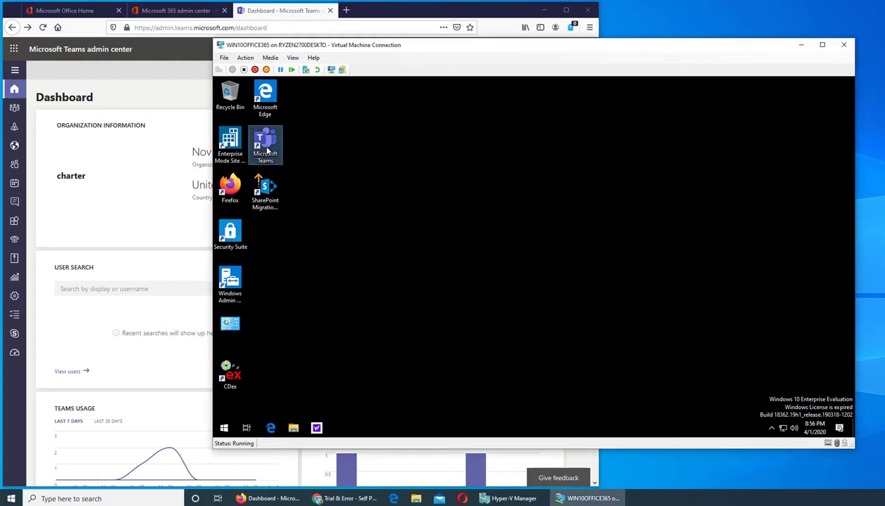
pyautogui.rightClick(267, 149)
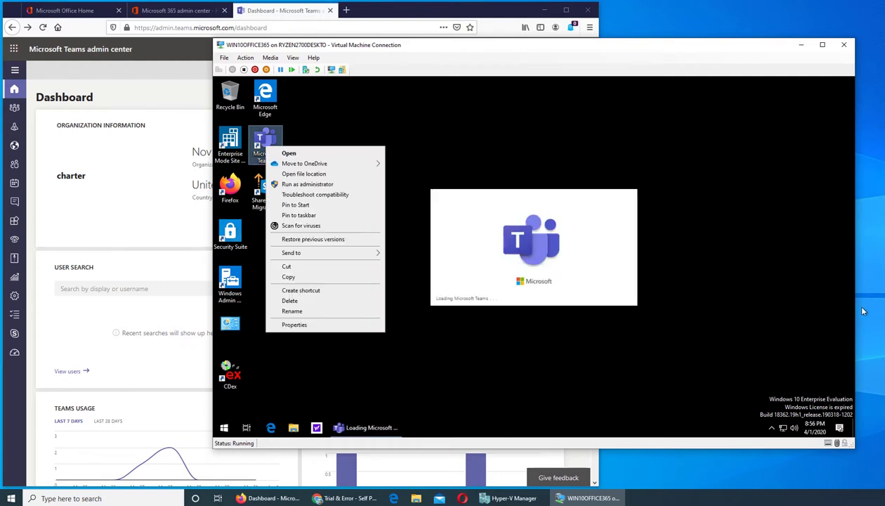
pyautogui.click(708, 280)
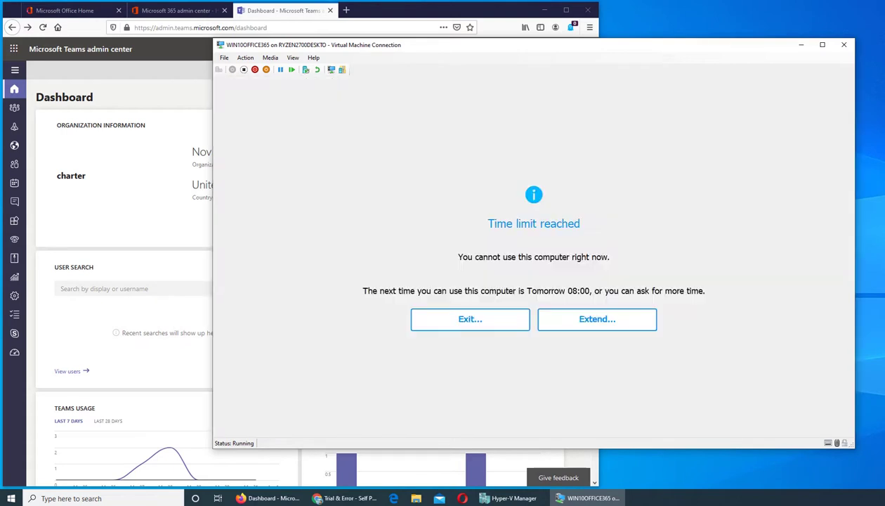
pyautogui.click(587, 324)
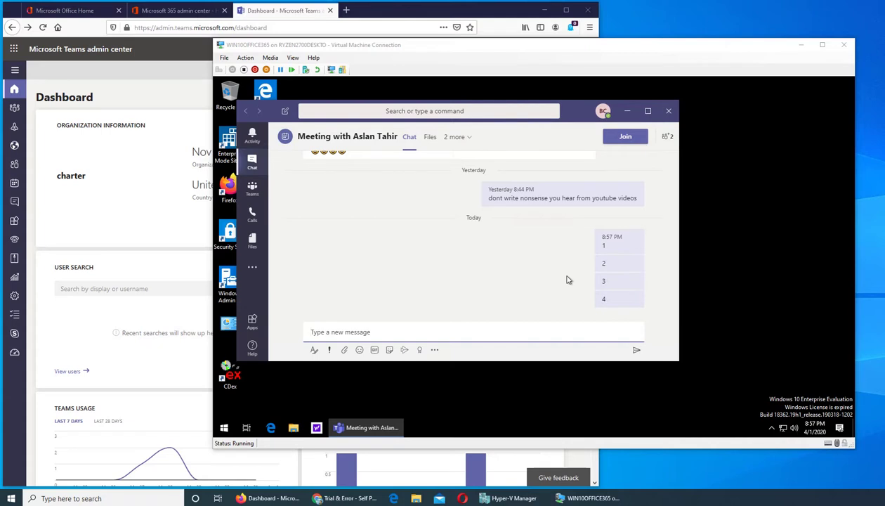
# Open and cancel the meeting join screen, visit Teams, Calls and Files, then reposition the window.
pyautogui.click(623, 140)
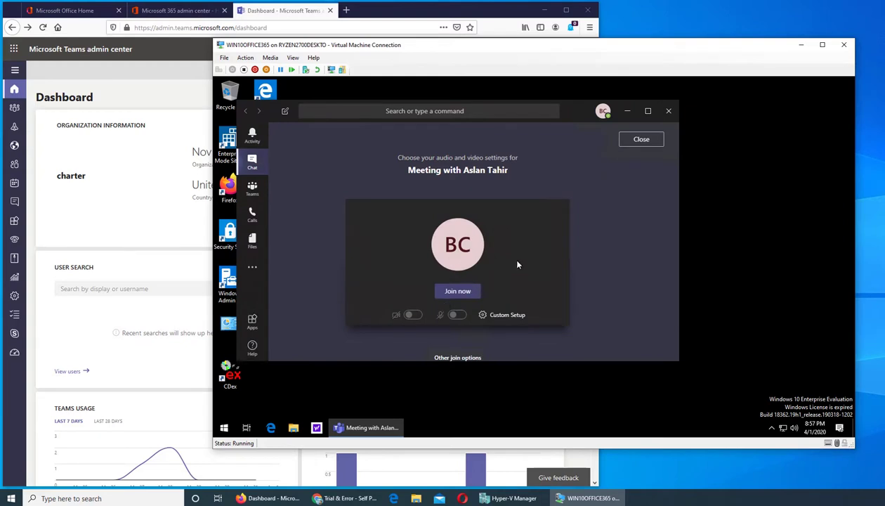
pyautogui.click(641, 139)
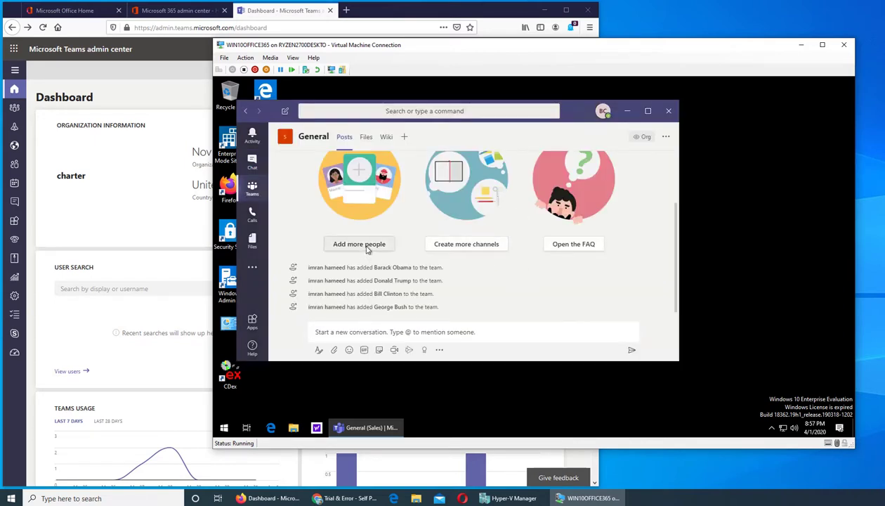
pyautogui.click(253, 186)
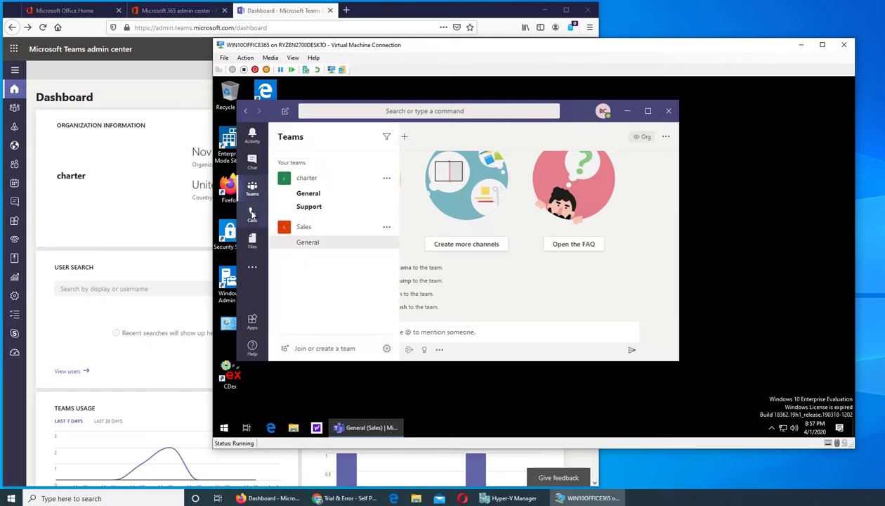
pyautogui.click(252, 214)
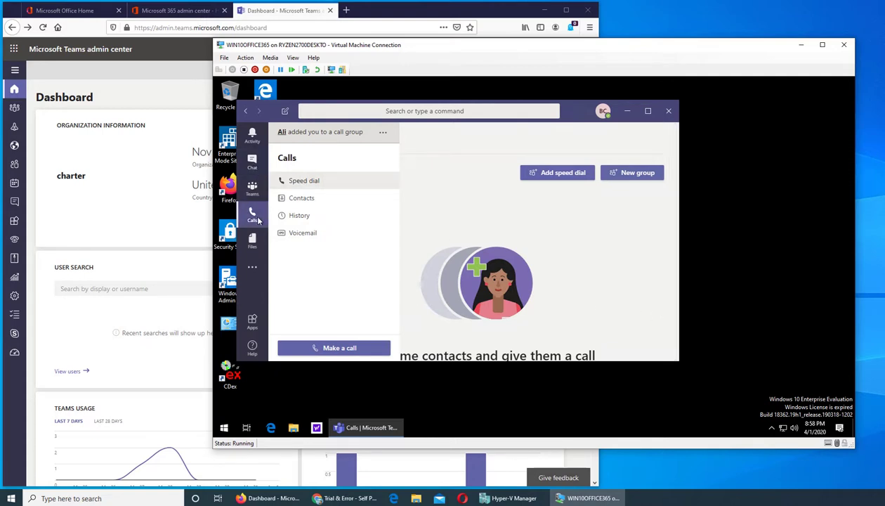
pyautogui.click(253, 241)
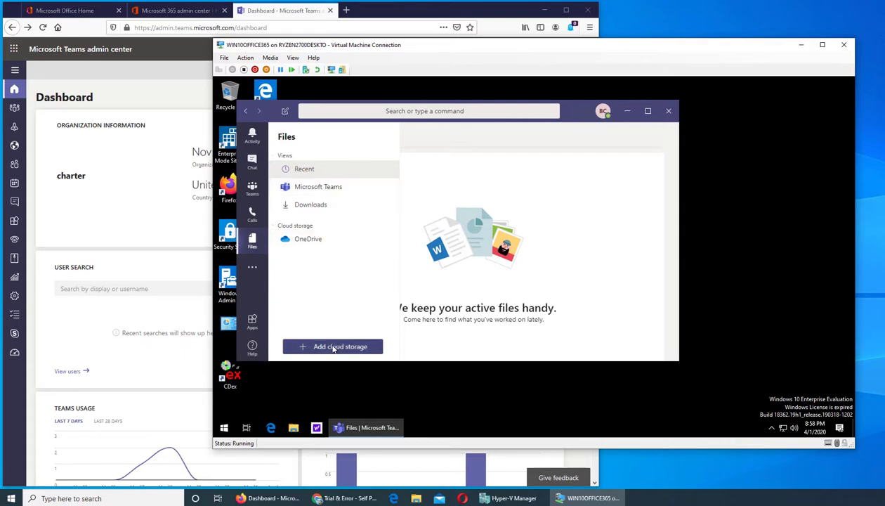
pyautogui.moveTo(575, 117); pyautogui.dragTo(634, 125)
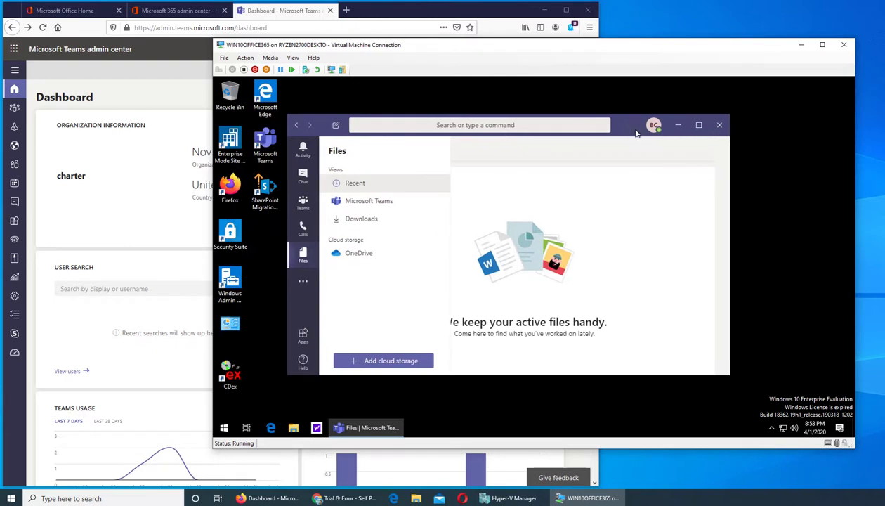
# Close the Teams desktop window, leaving the virtual machine's empty Windows desktop.
pyautogui.click(773, 429)
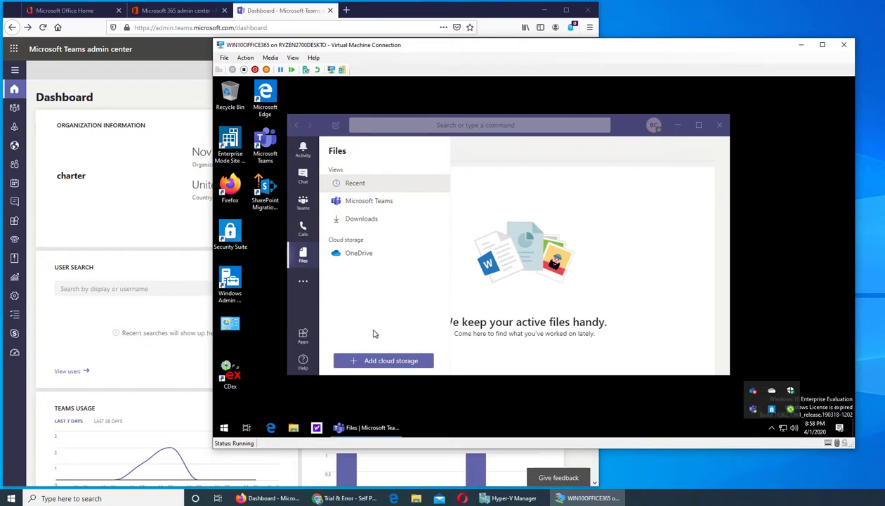
pyautogui.click(720, 133)
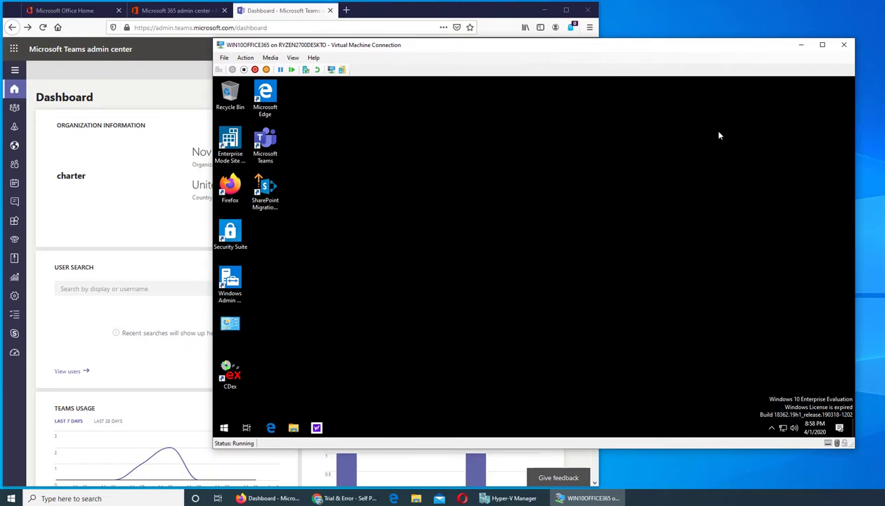